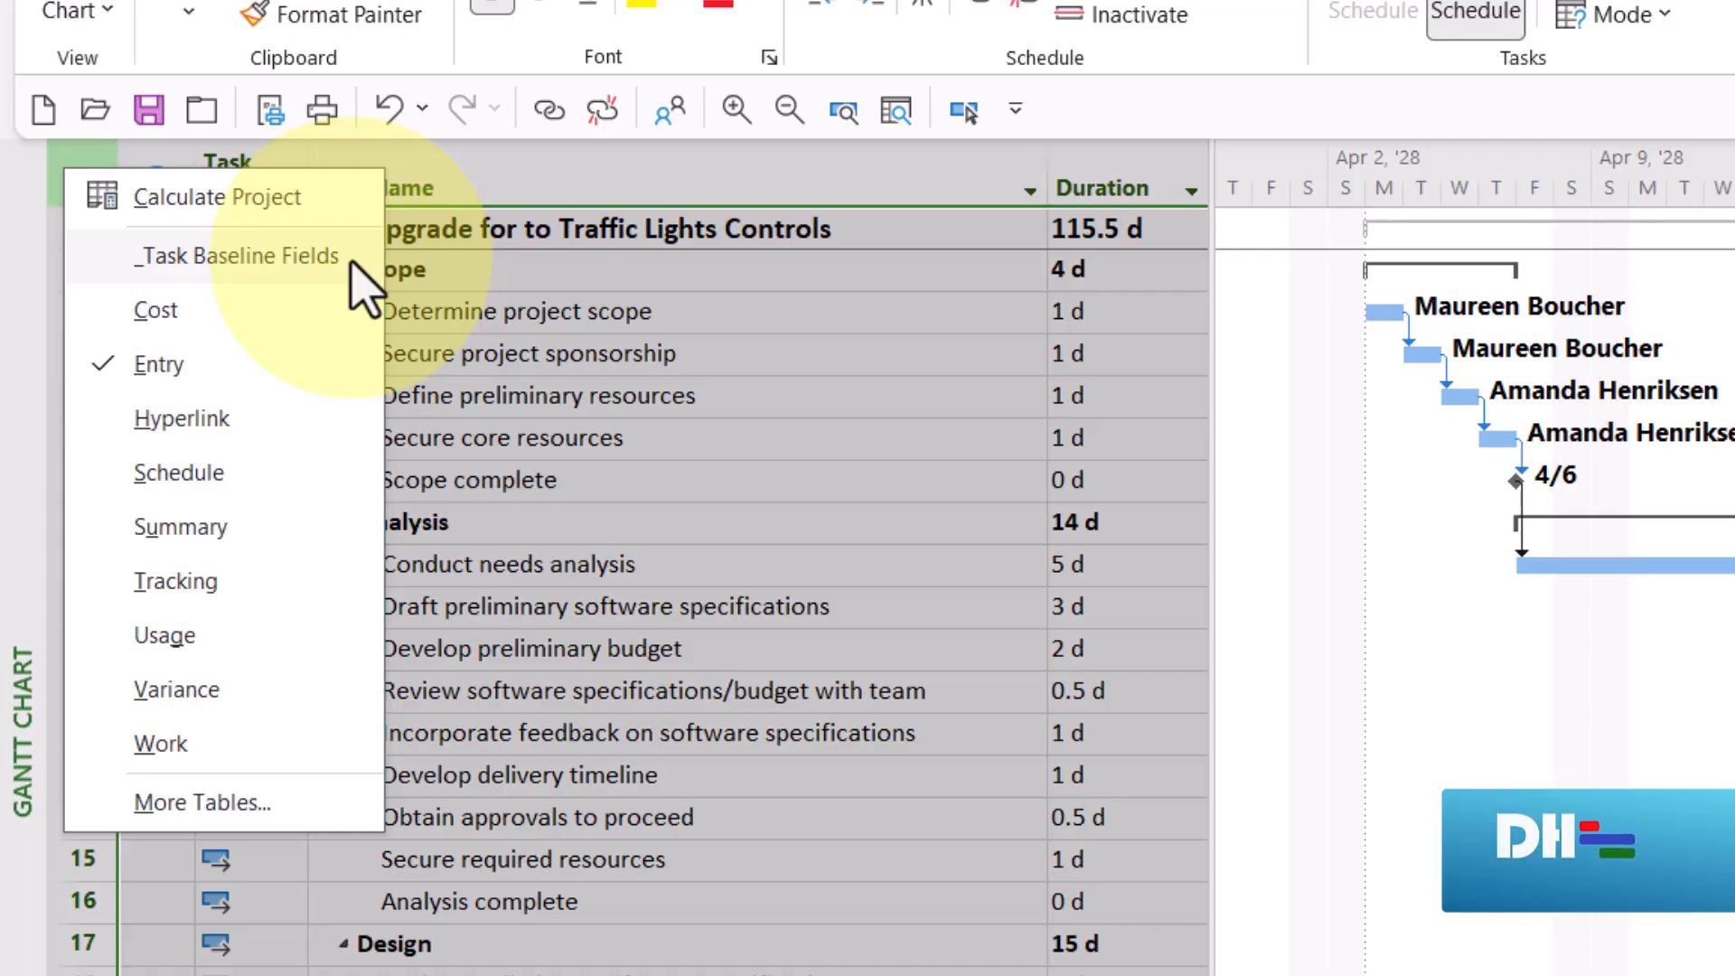
Step: Apply the _Task Baseline Fields table to the Gantt Chart and widen the table area to show all its baseline columns
click(354, 267)
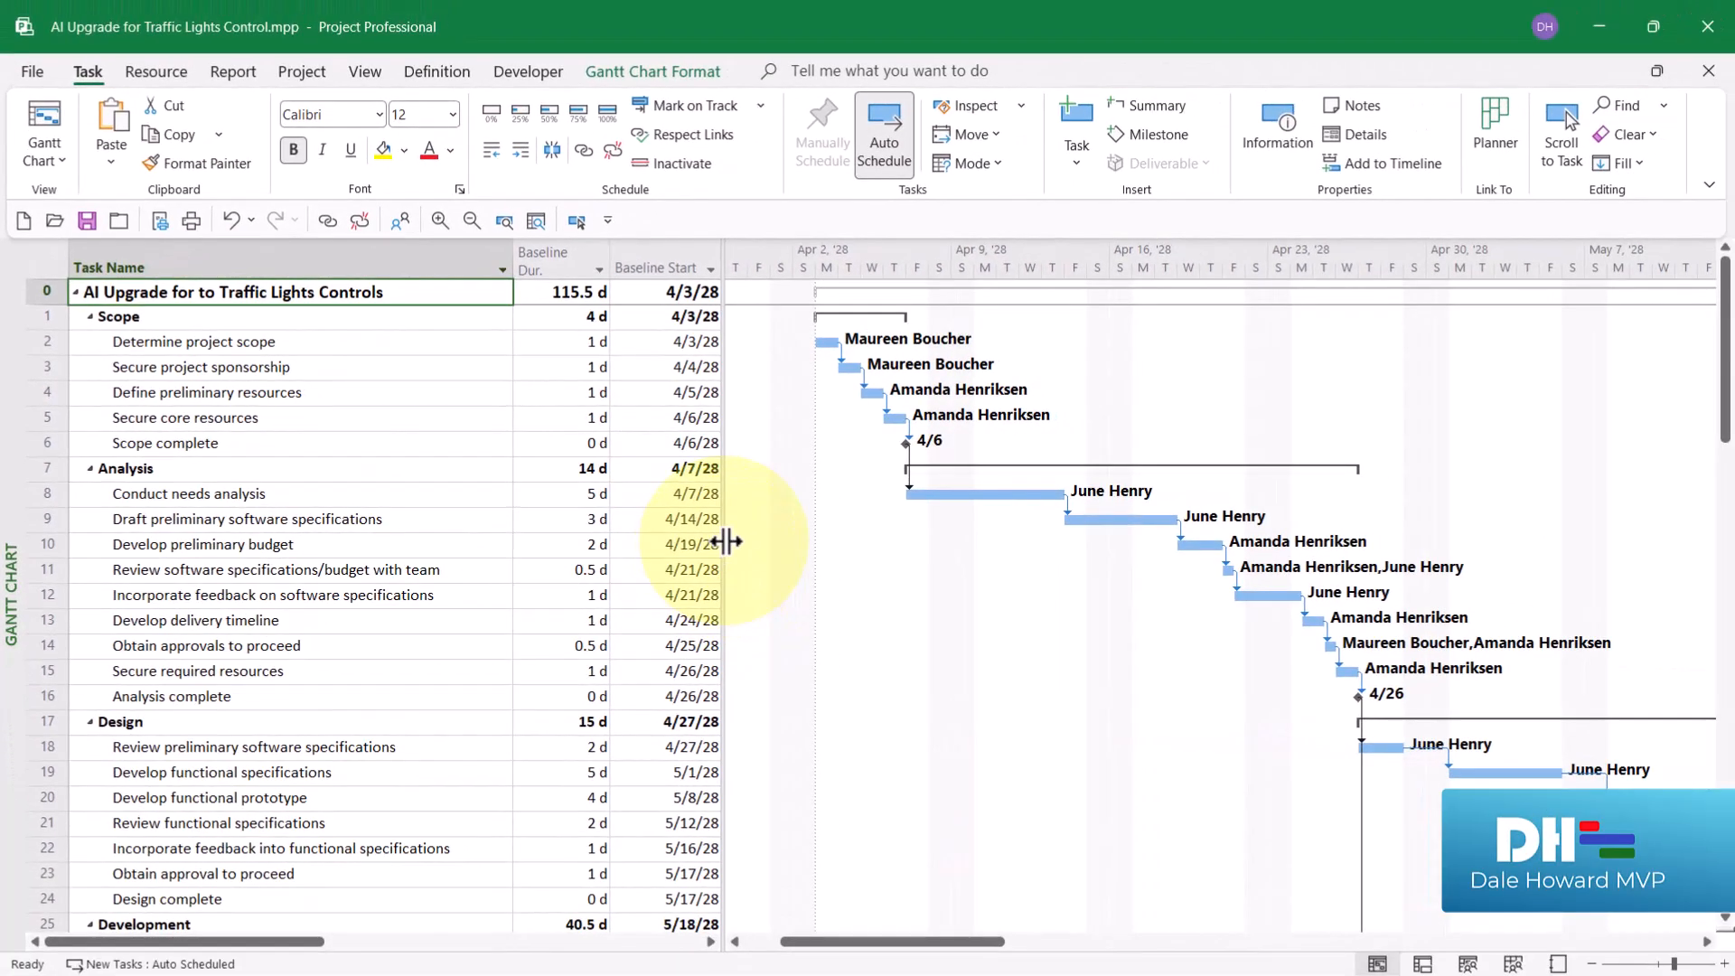
drag(1209, 646, 1734, 650)
drag(1097, 545, 1580, 577)
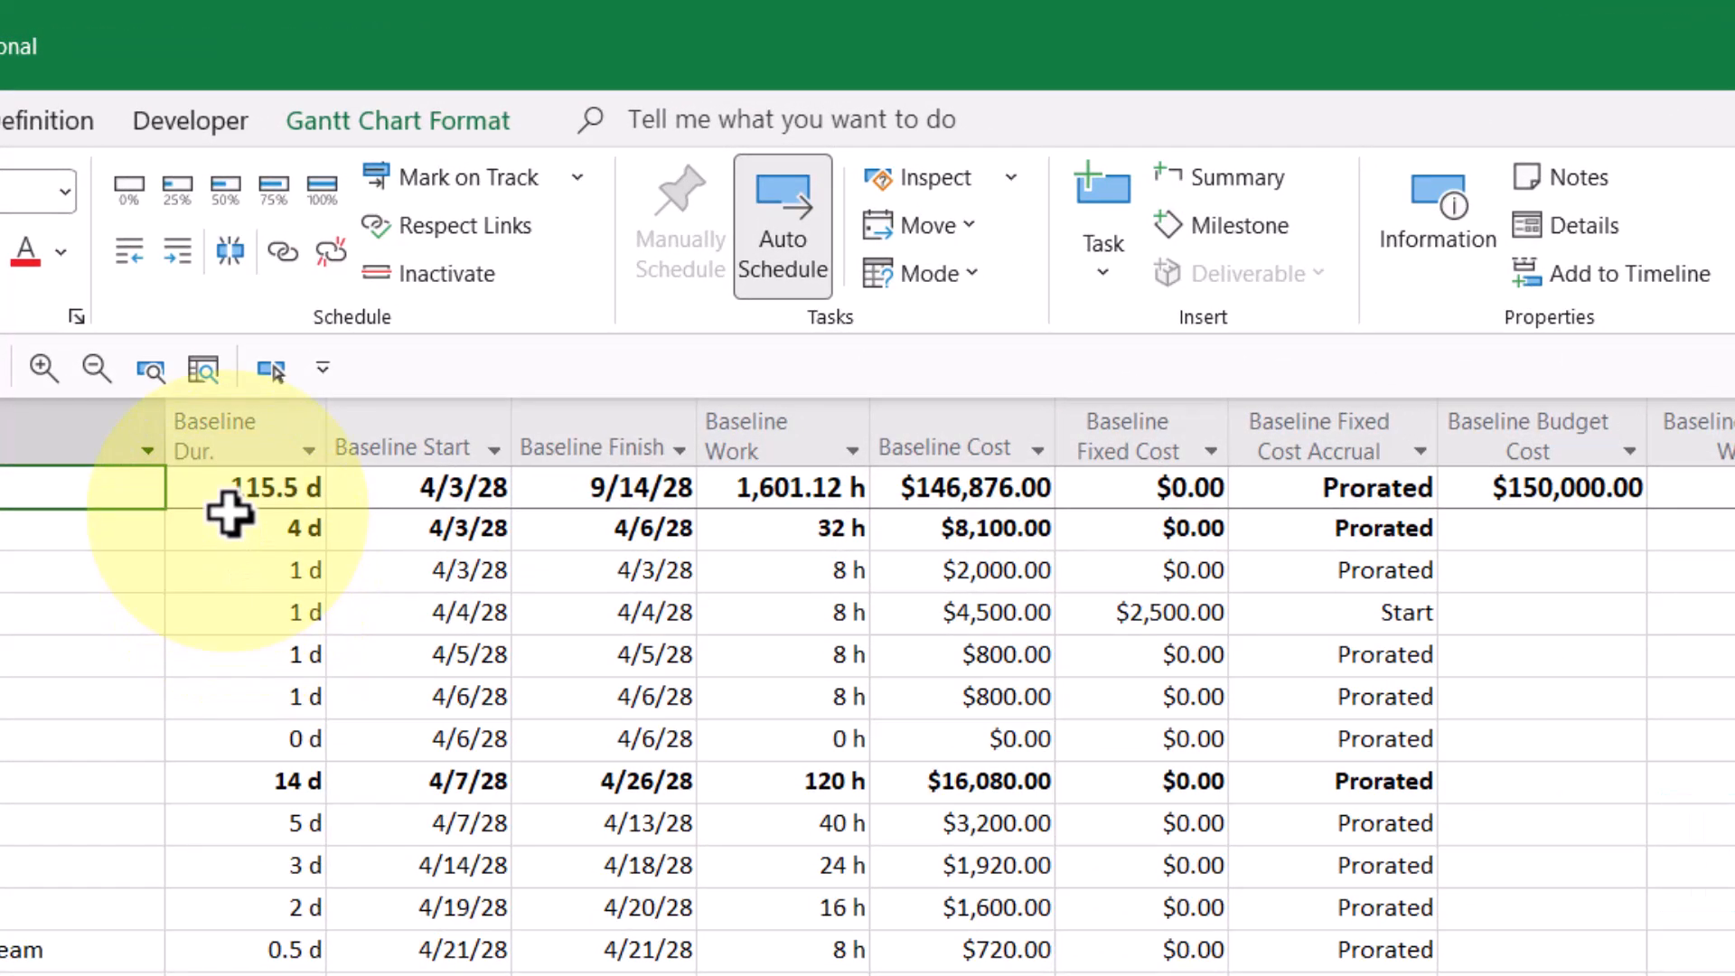
Step: Examine the project summary task's baseline duration, start, finish, work, cost, fixed cost and fixed cost accrual
click(230, 500)
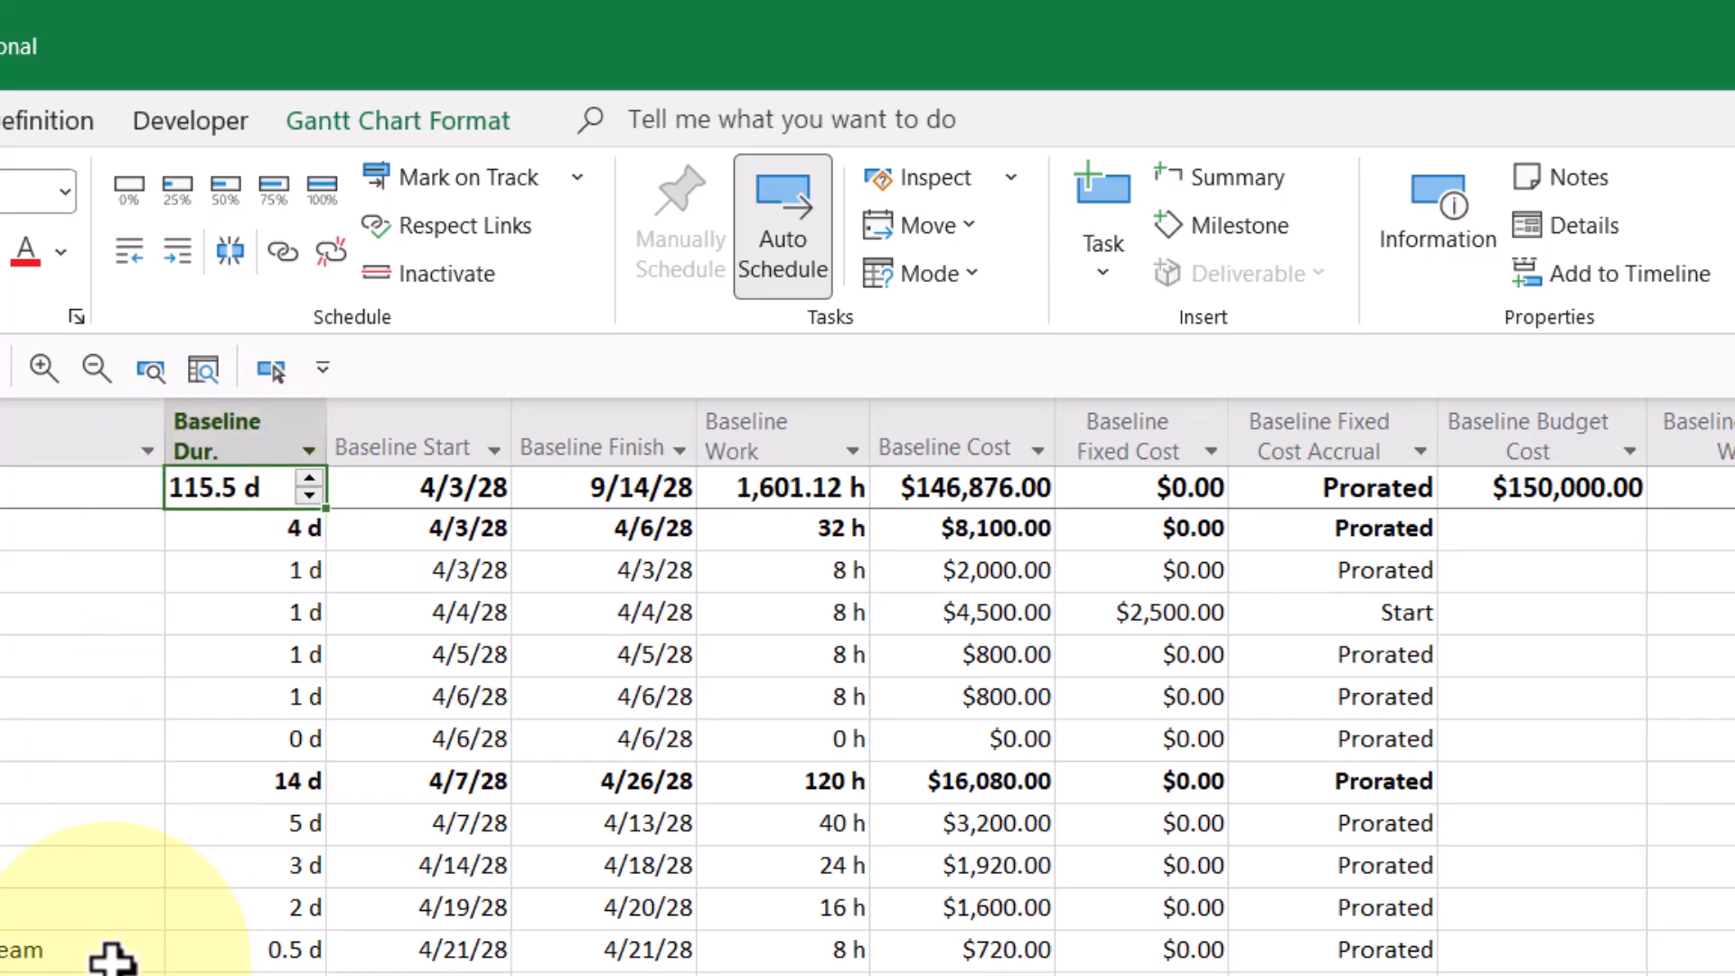
click(457, 491)
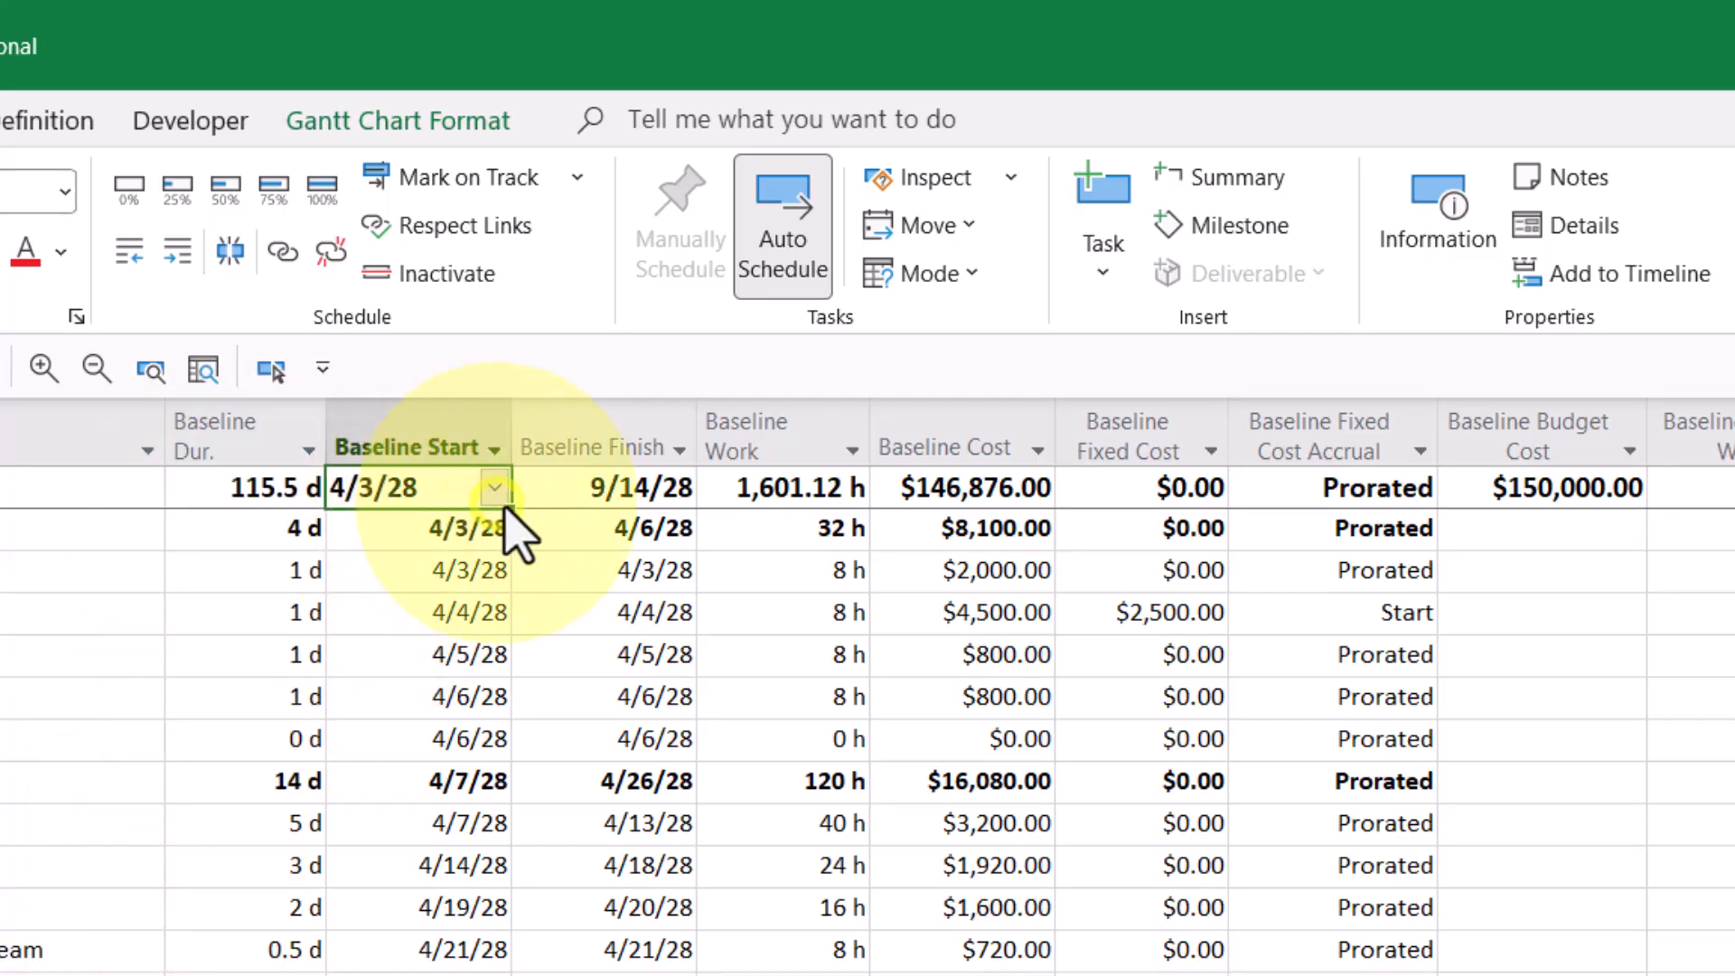
click(546, 496)
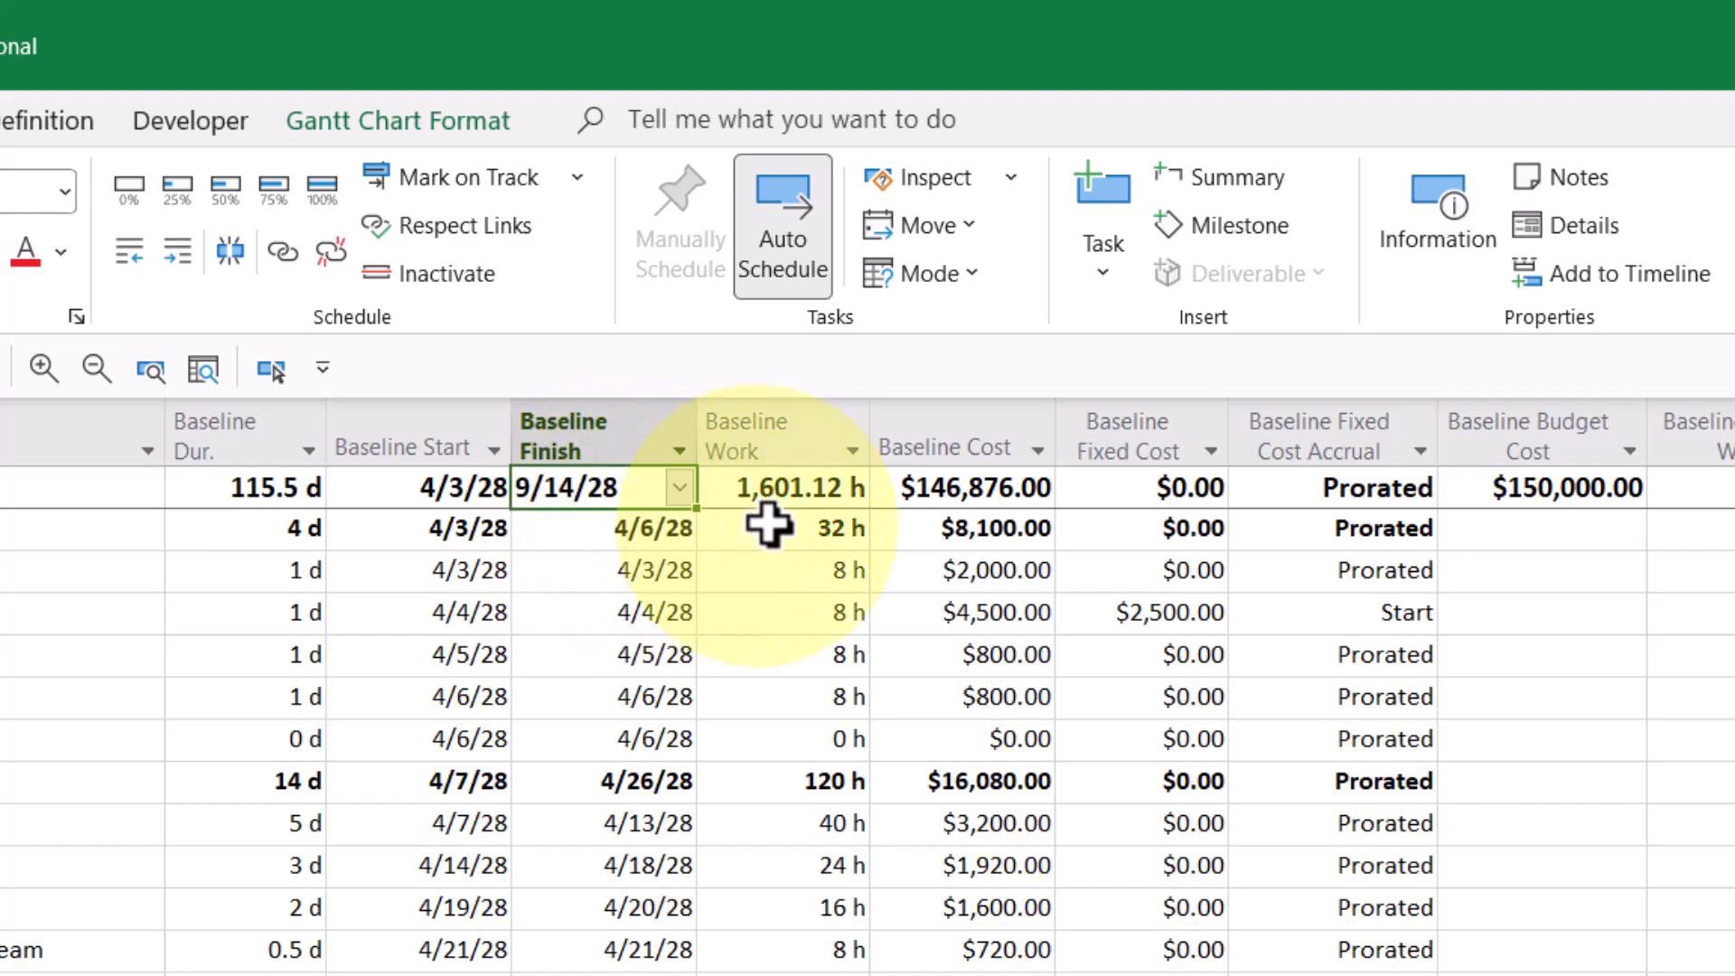
click(779, 493)
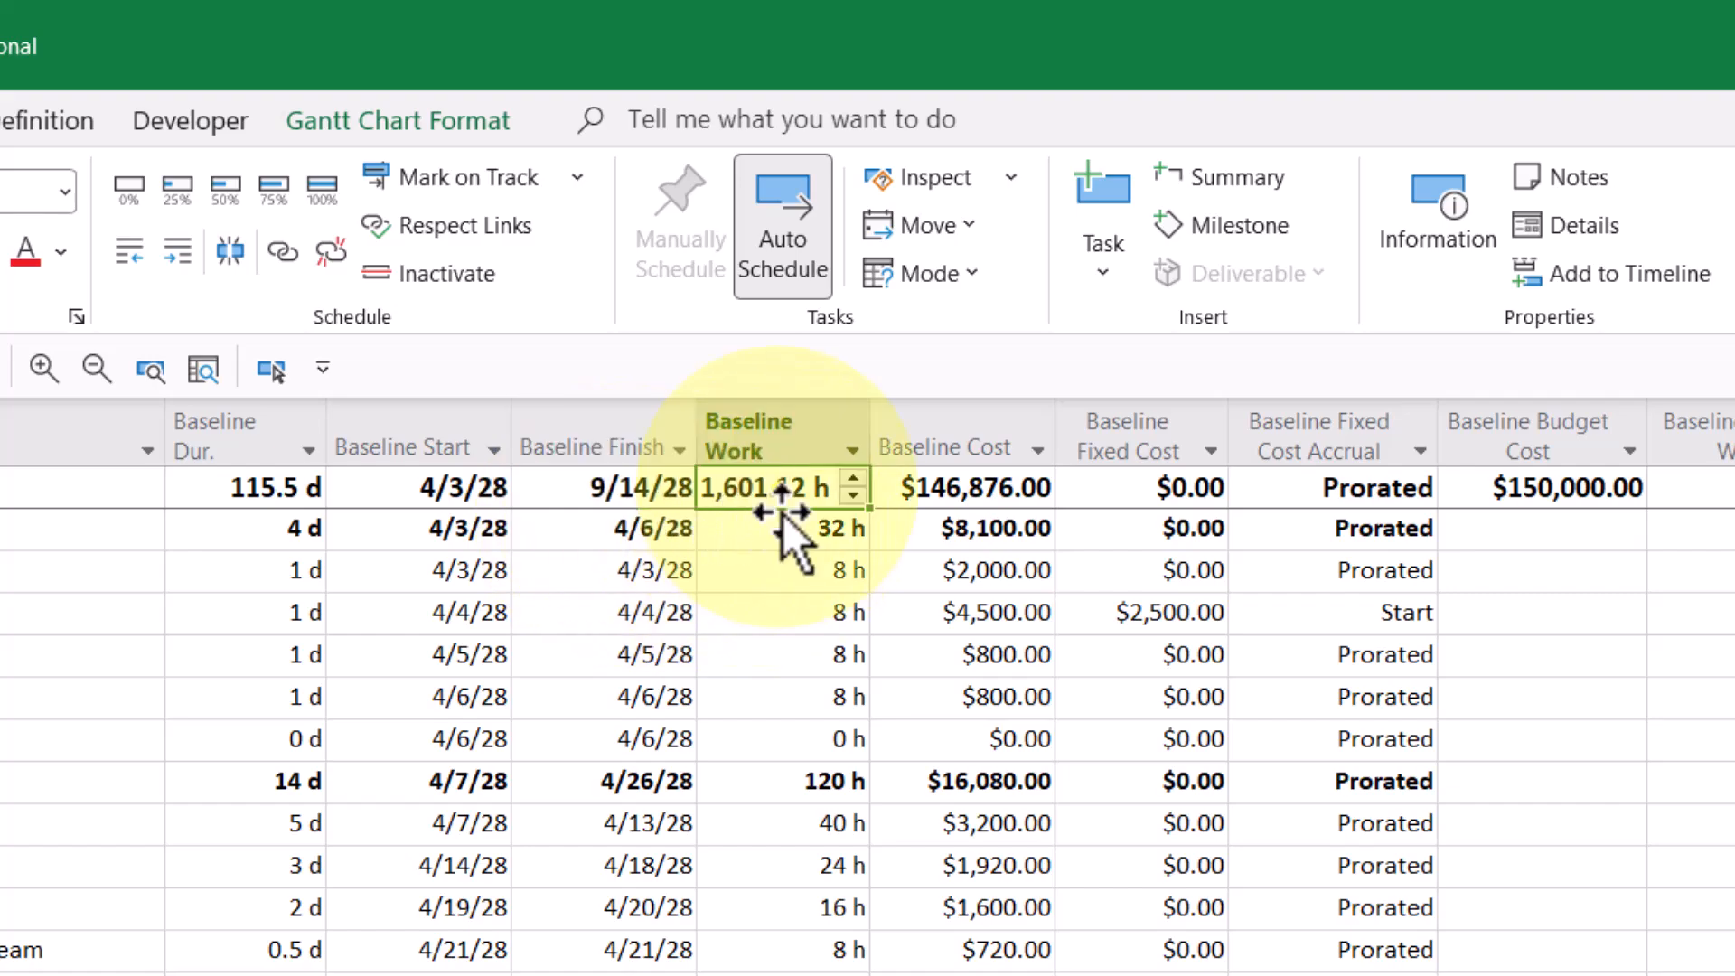
click(978, 489)
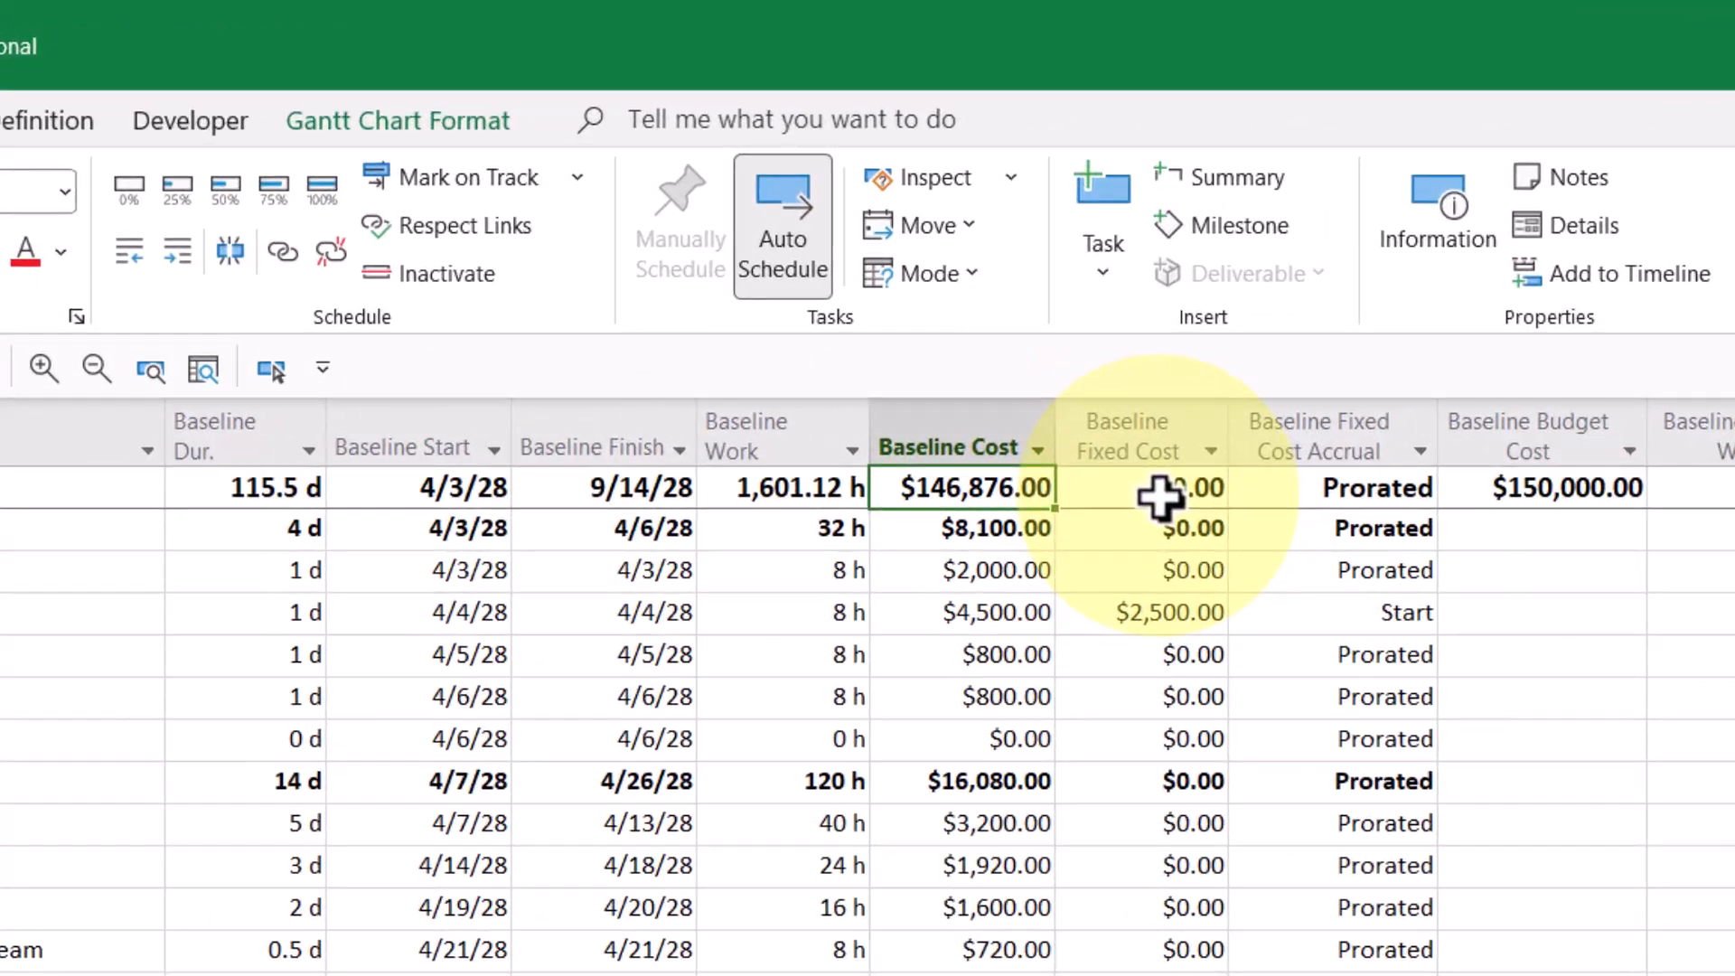
click(1141, 409)
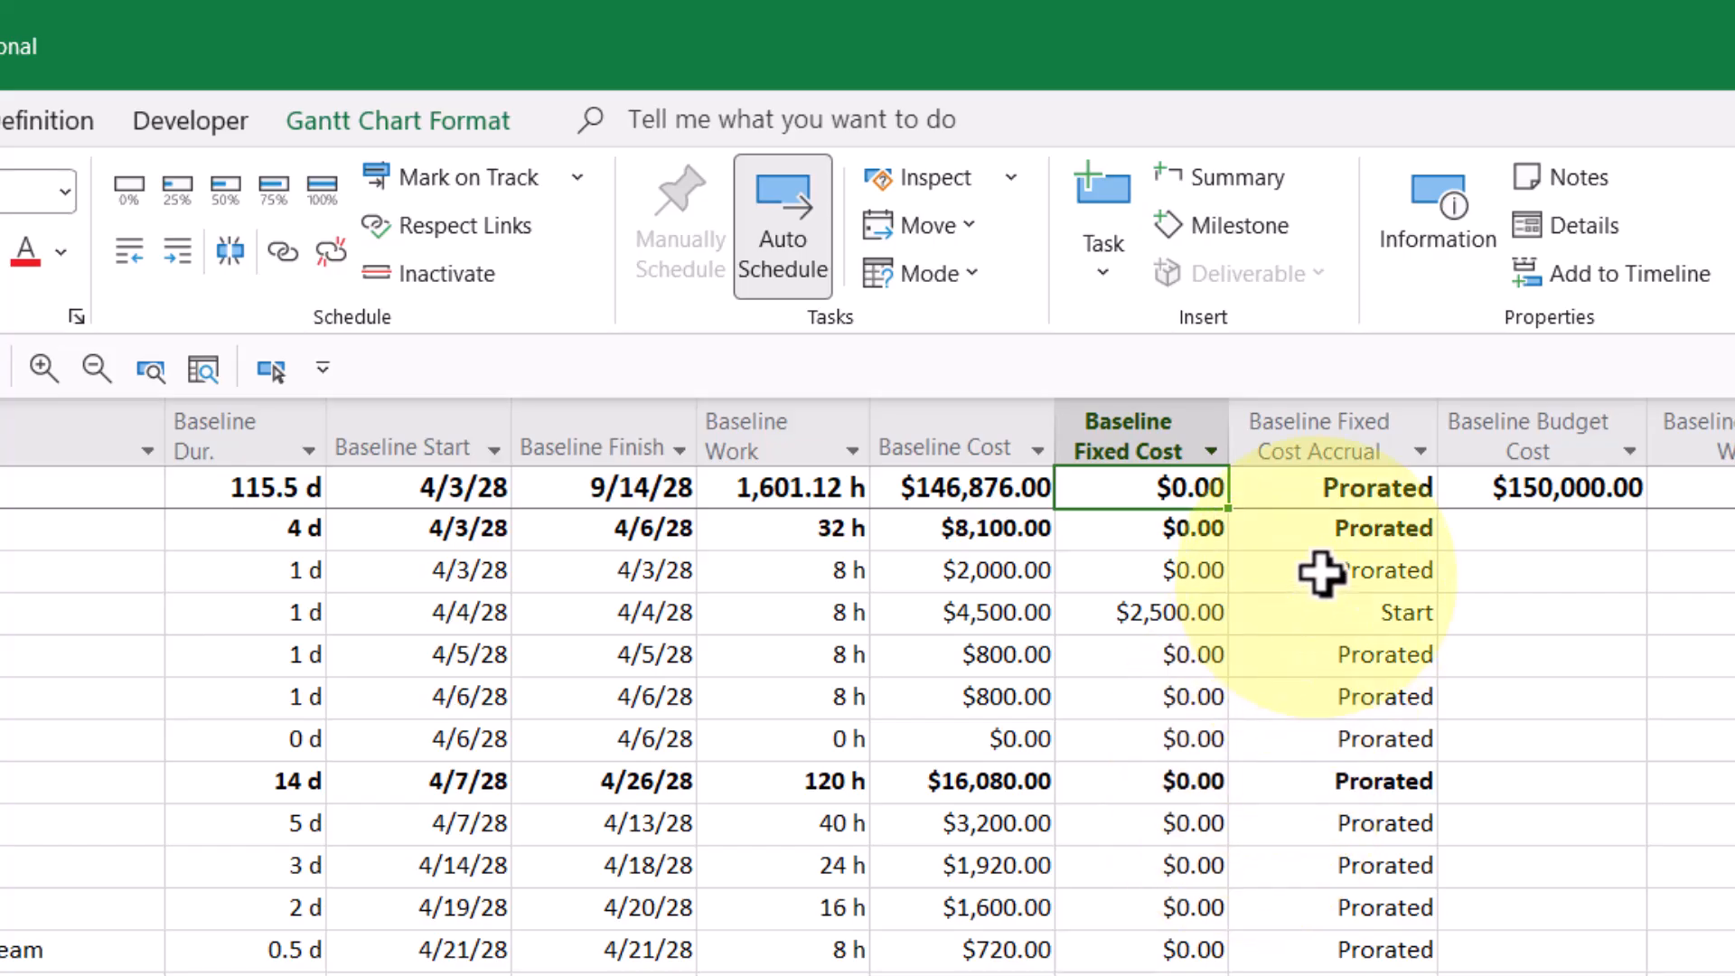
click(1337, 492)
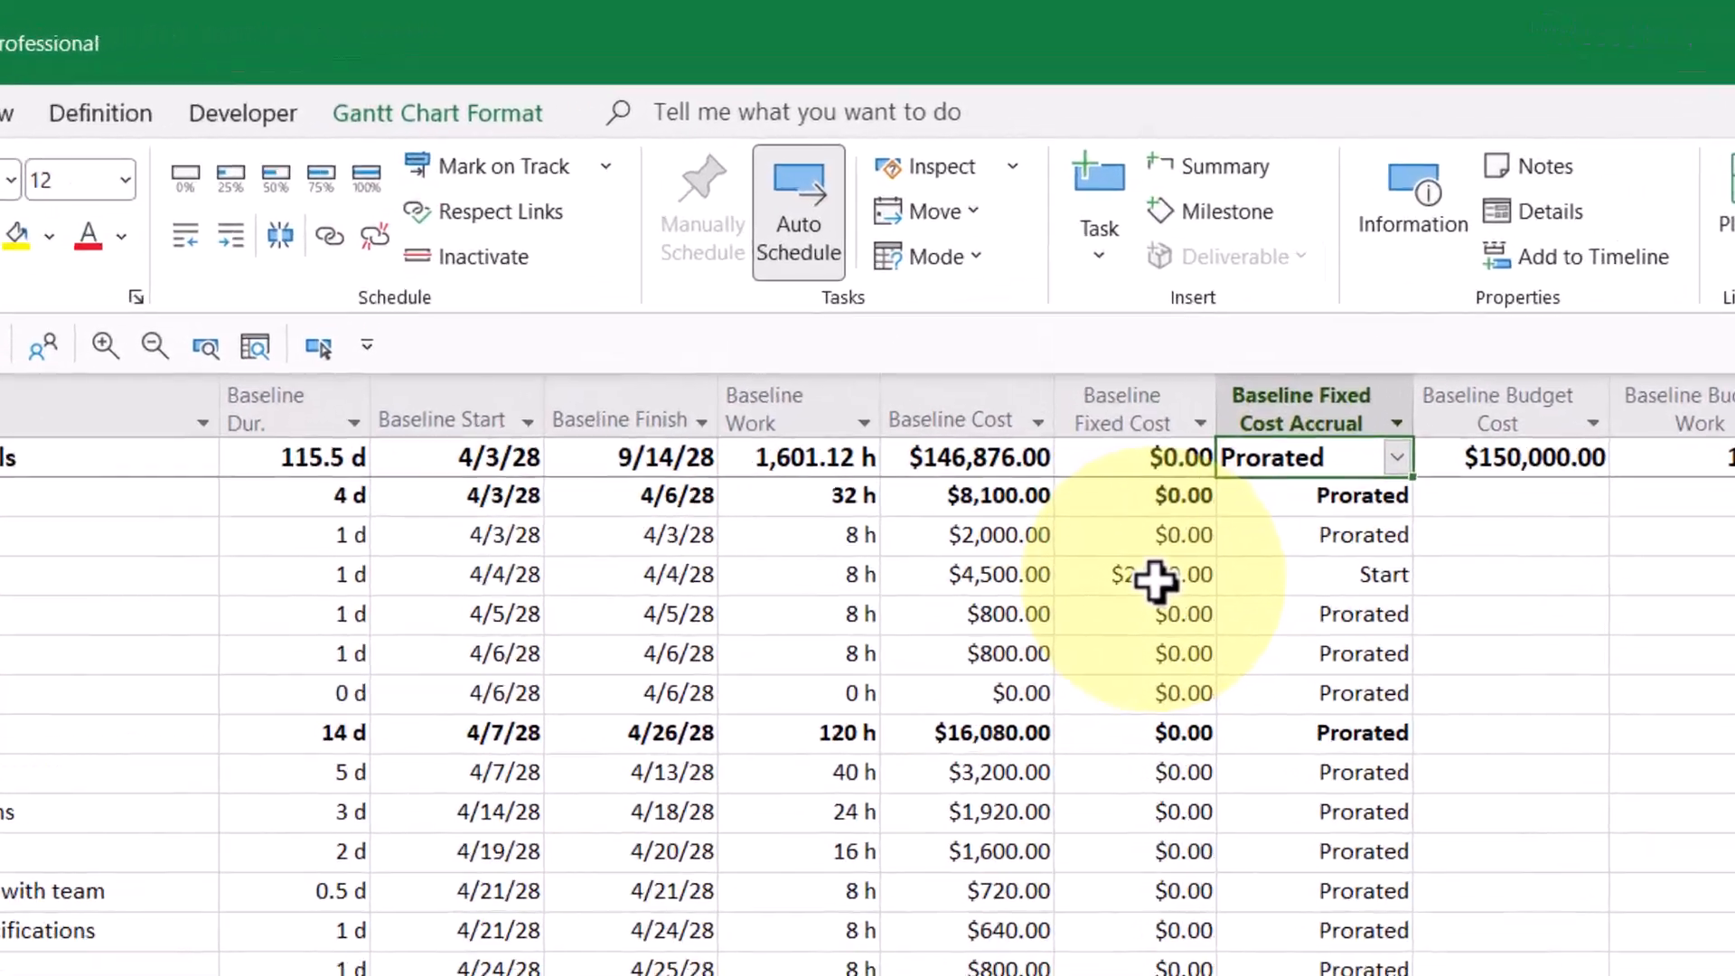
Step: Check the Secure project sponsorship task's baseline fixed cost and accrual, and the project summary task's baseline budget cost and work
click(1113, 367)
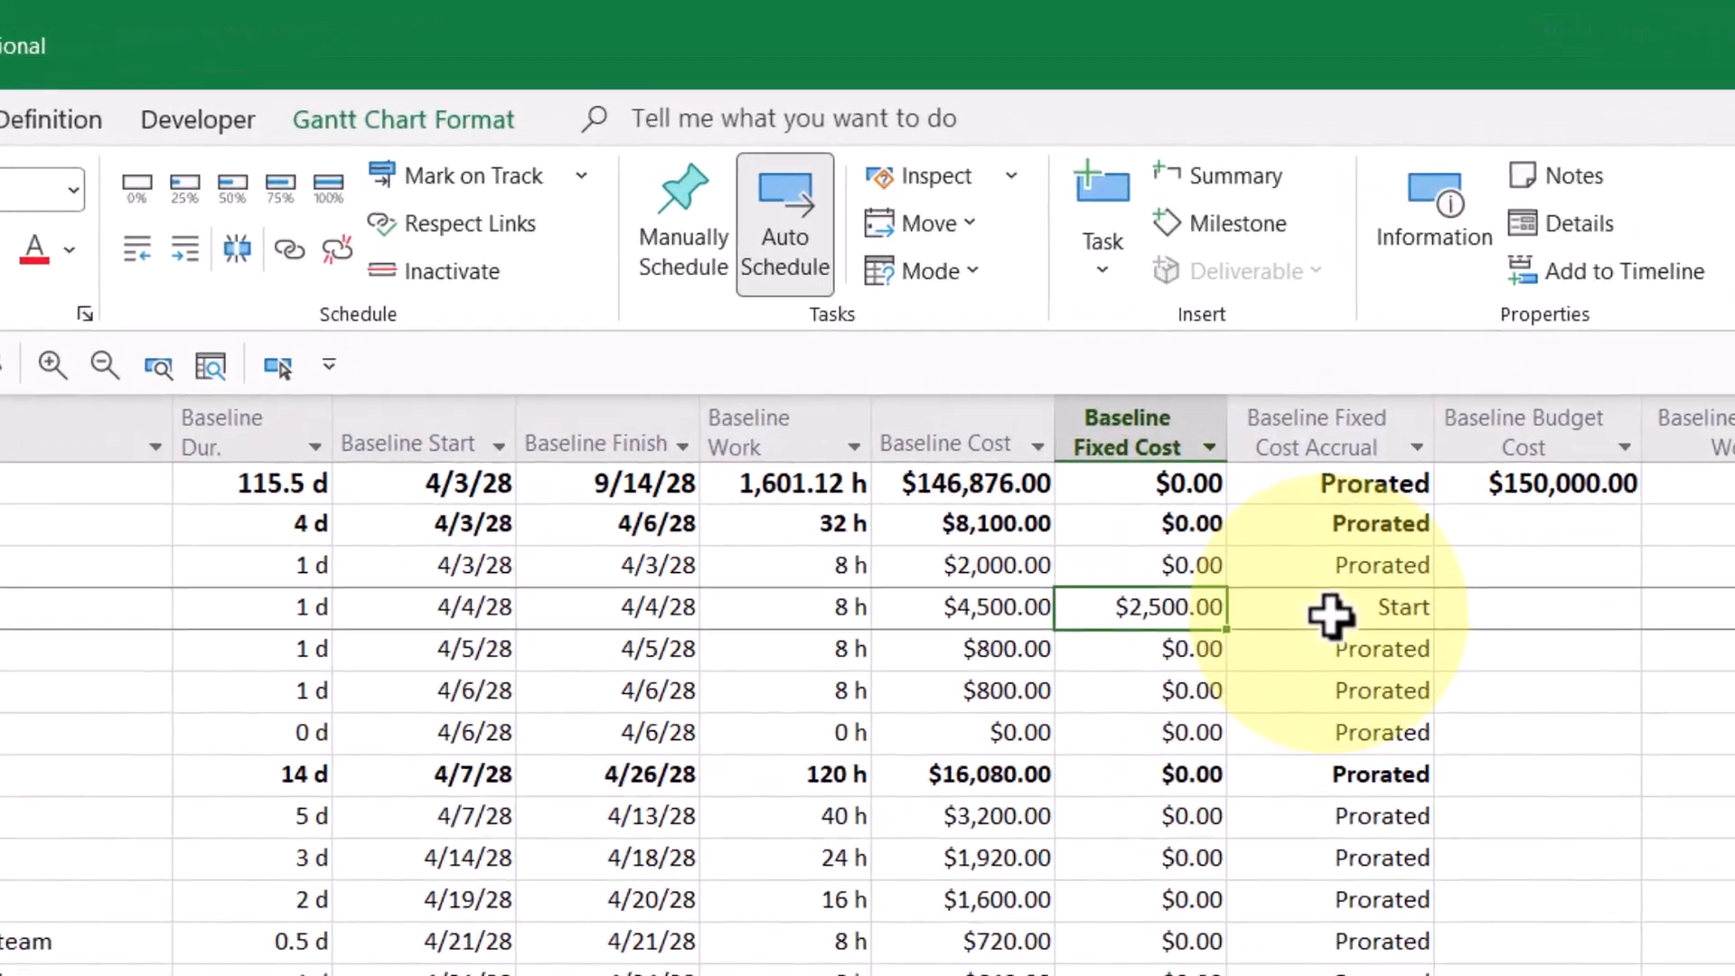
click(1331, 616)
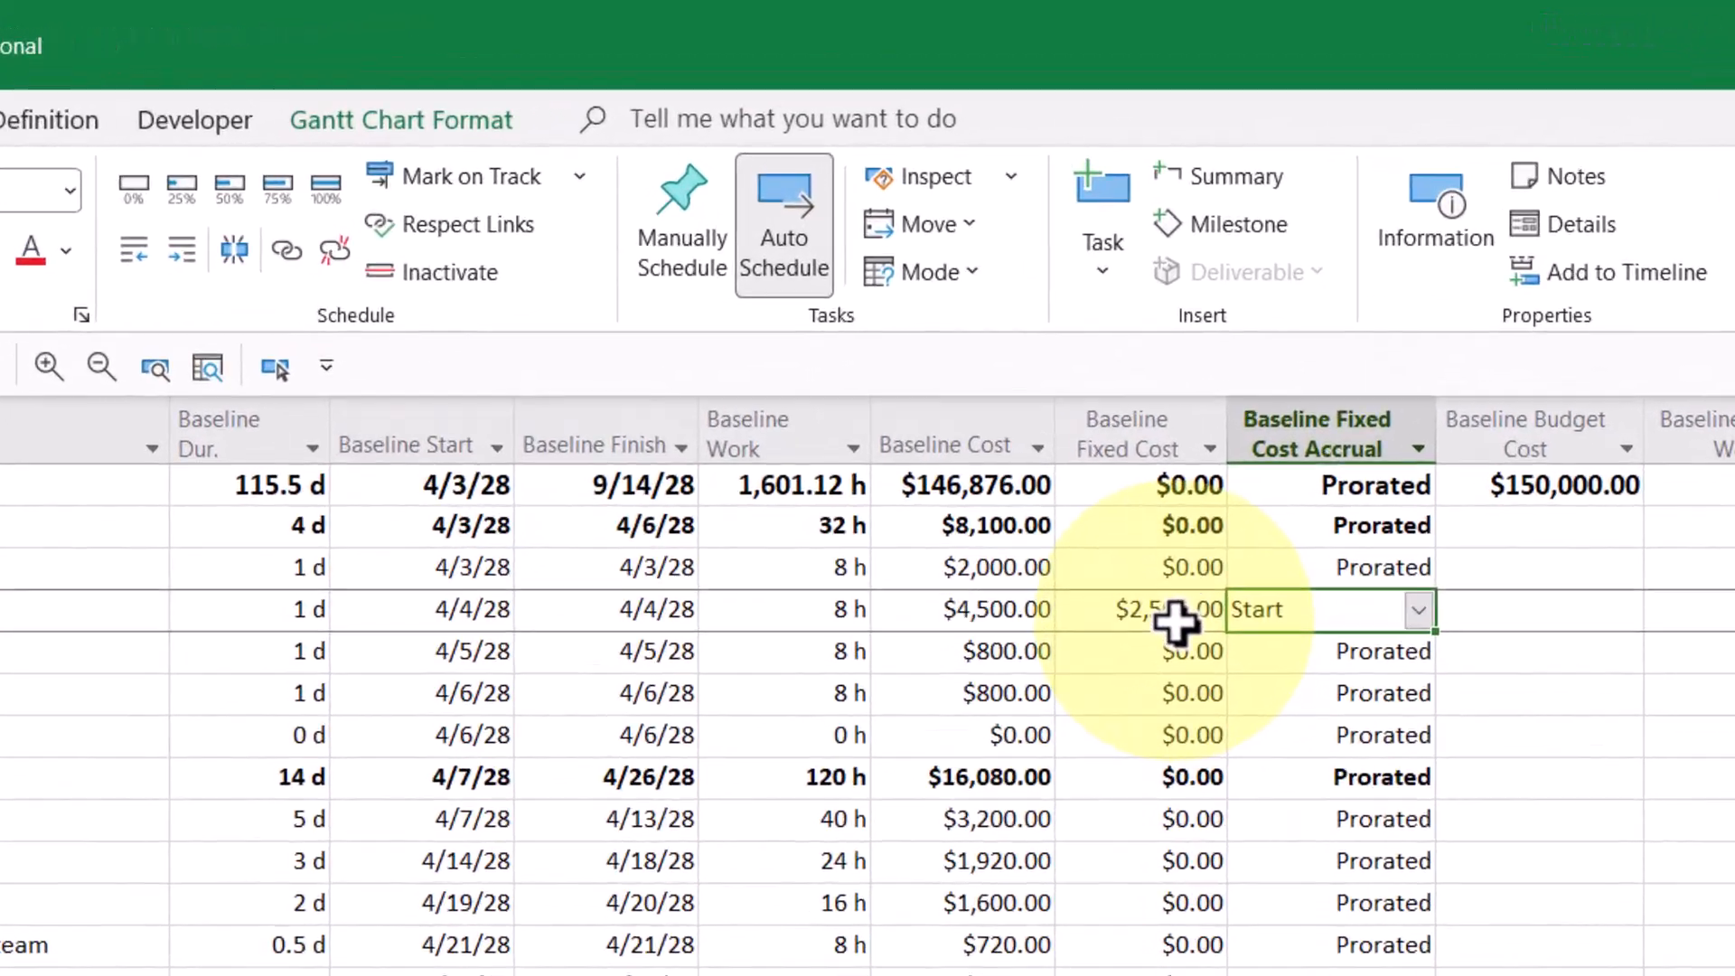
click(1121, 373)
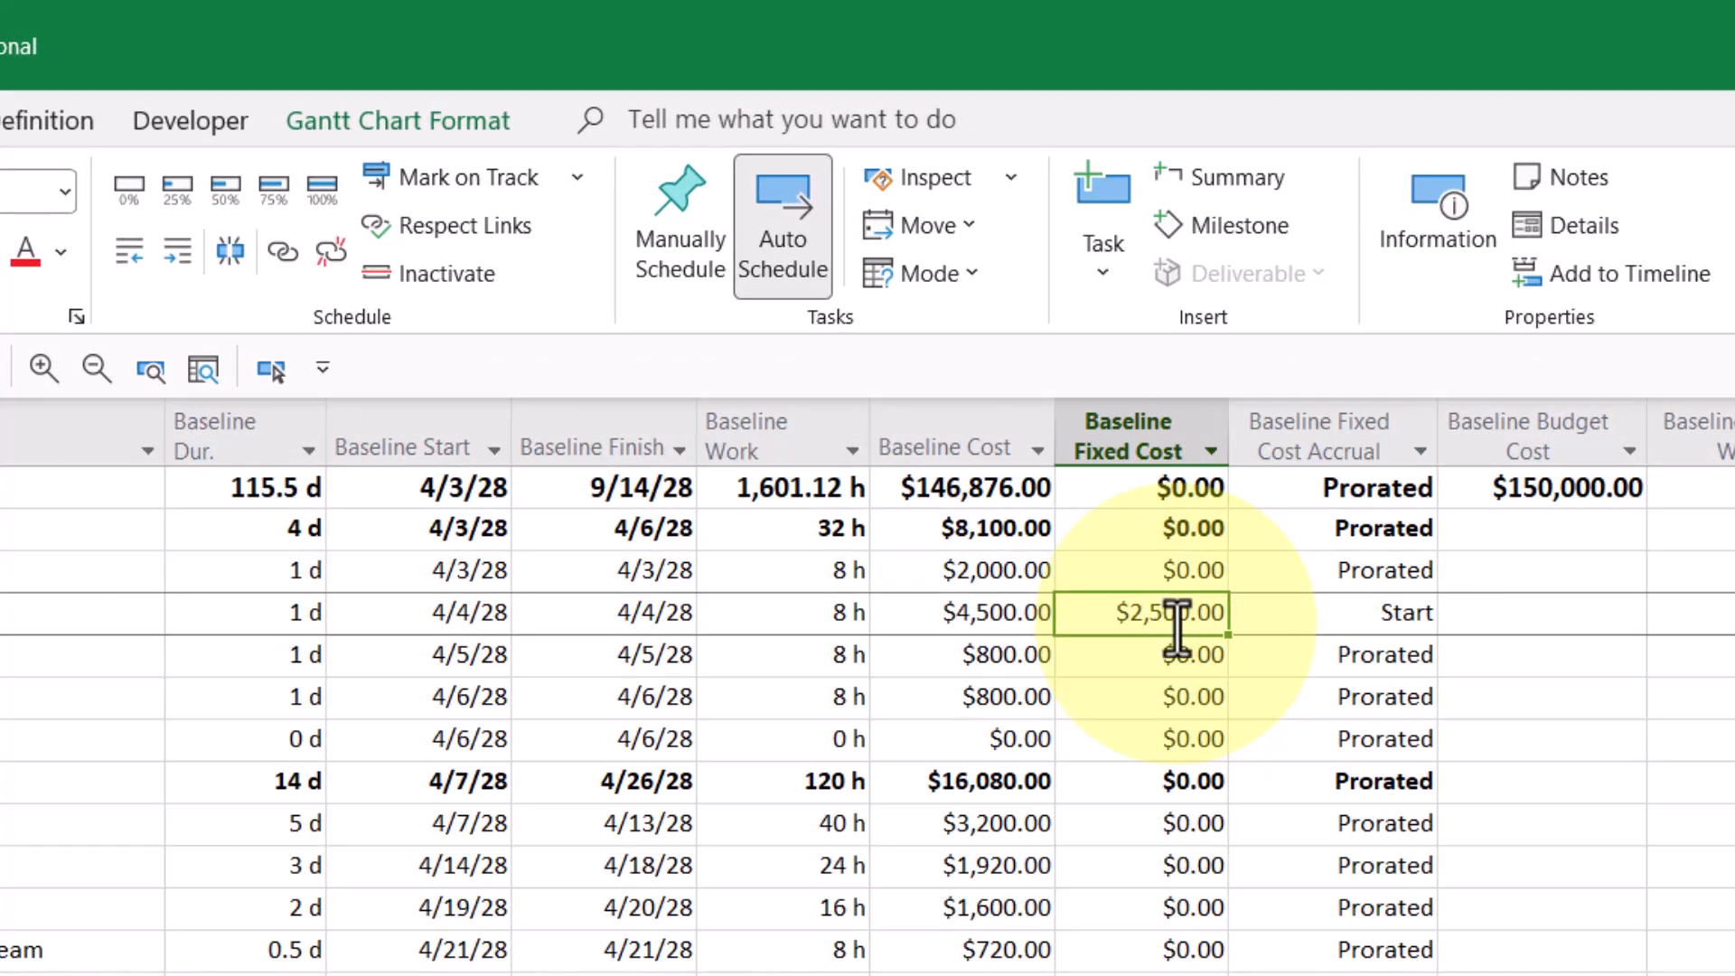
click(1307, 624)
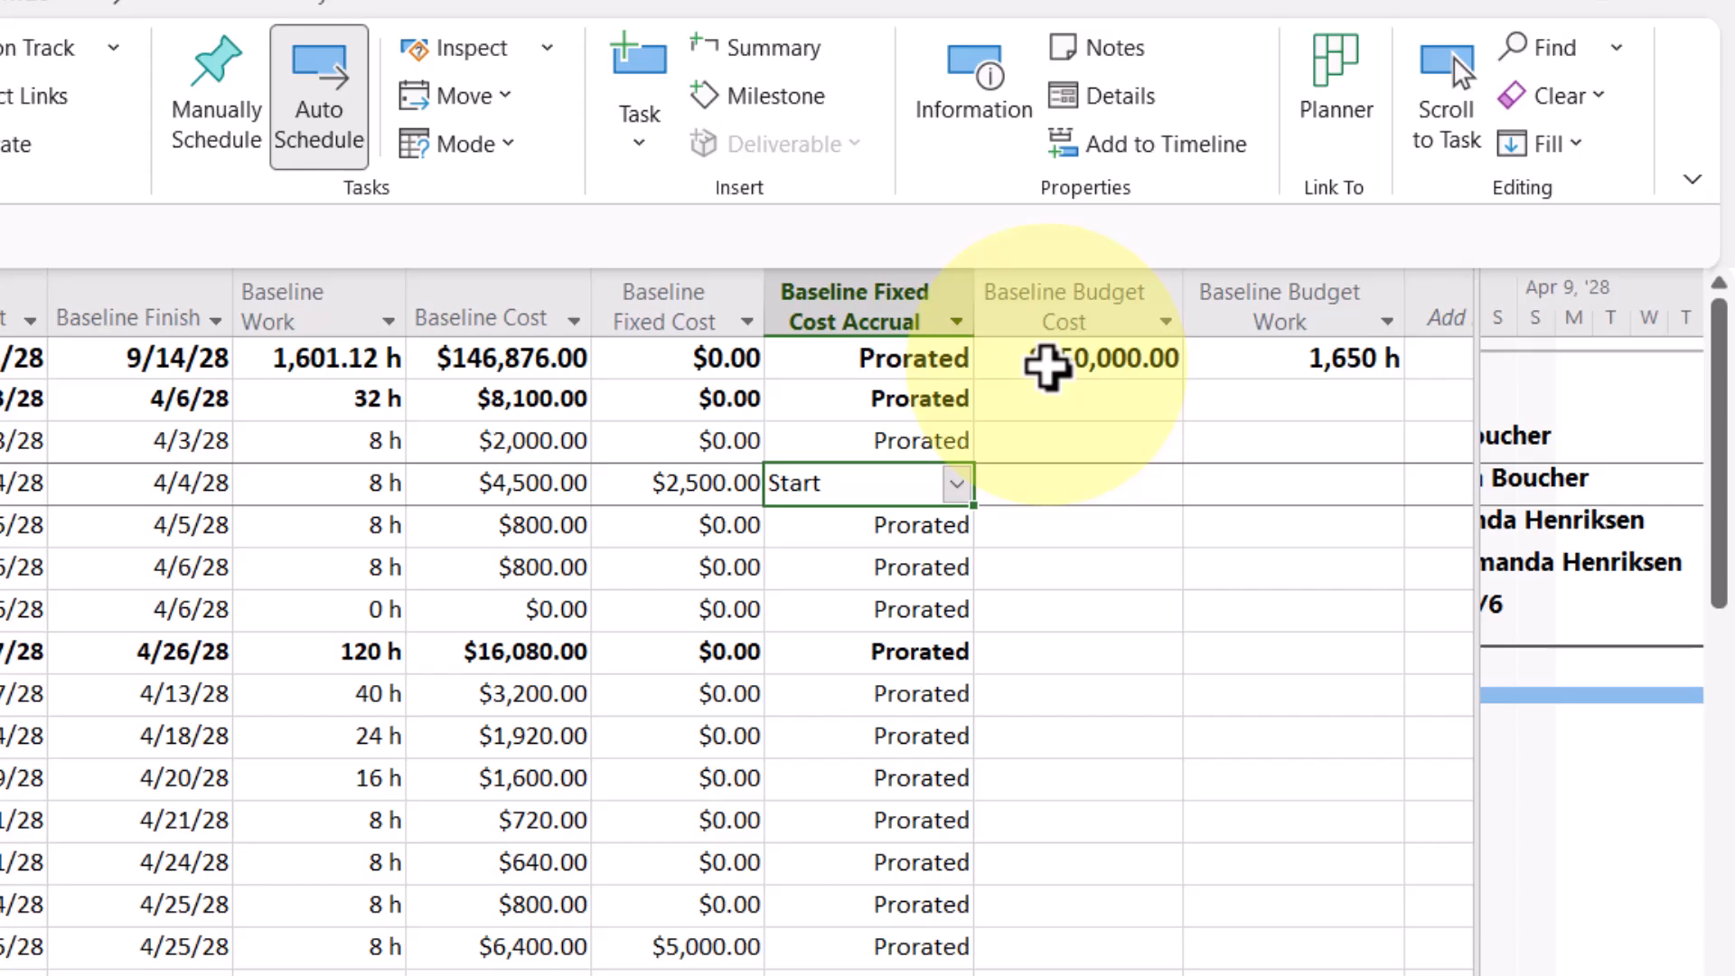
click(1047, 366)
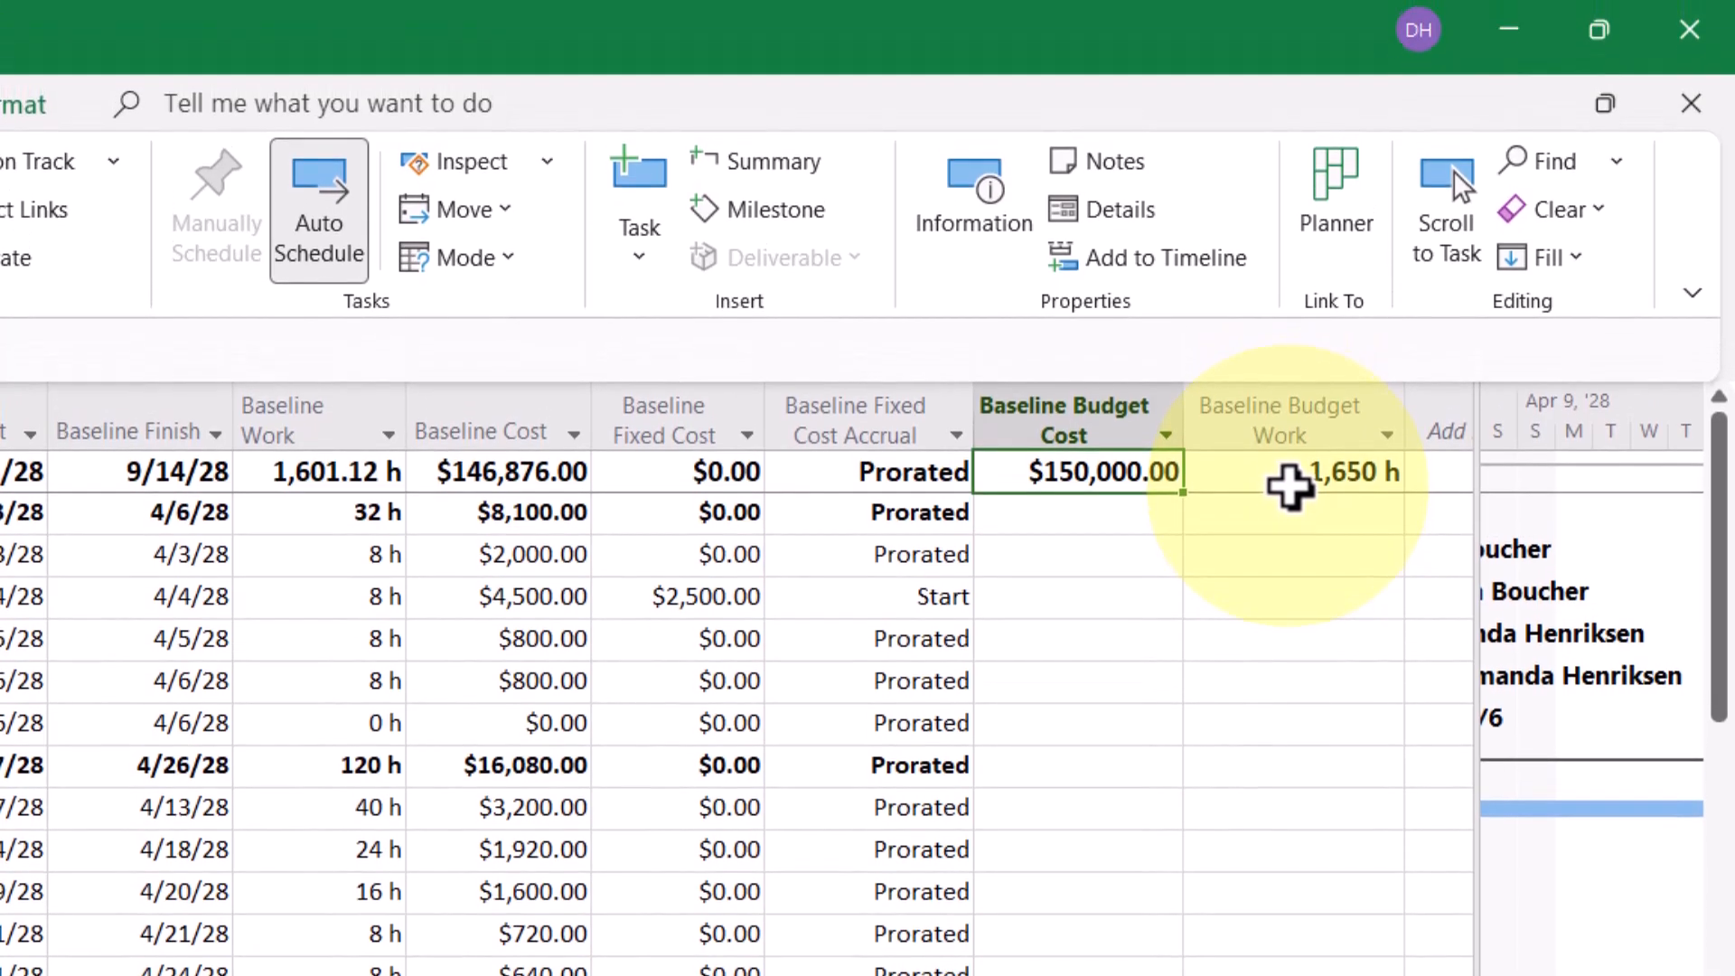
click(1290, 479)
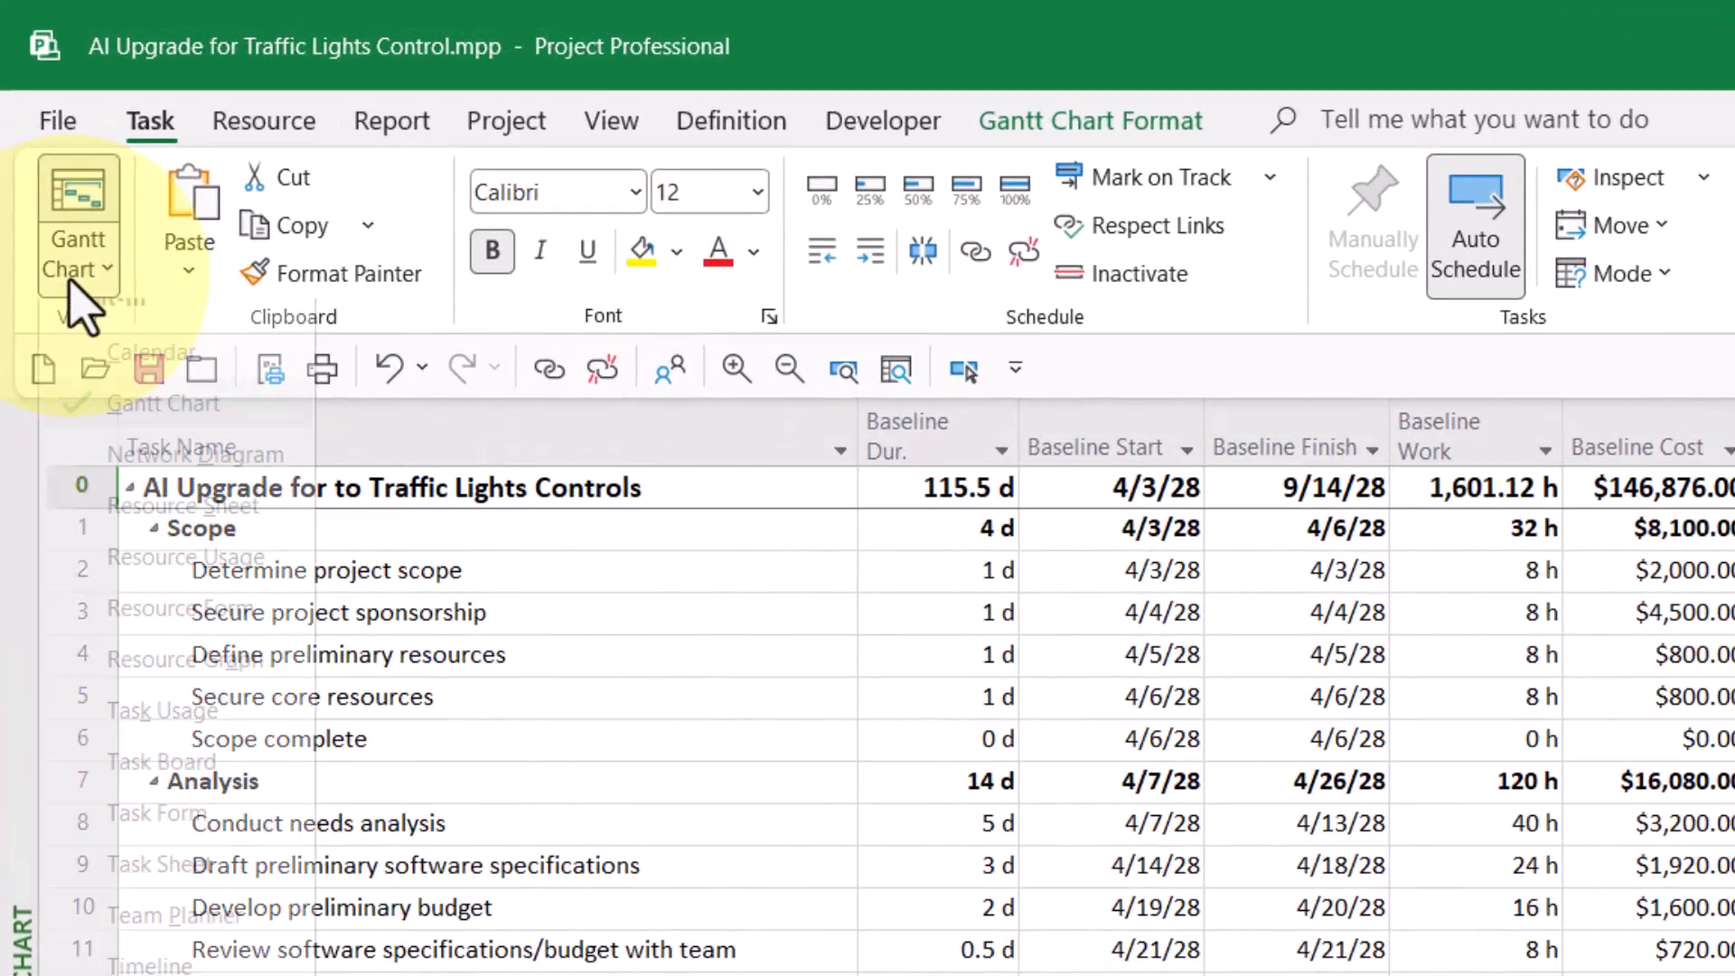
Step: Switch to the Task Usage view and inspect the Project Budget - Cost and Project Budget - Work assignments and their budget values
click(76, 287)
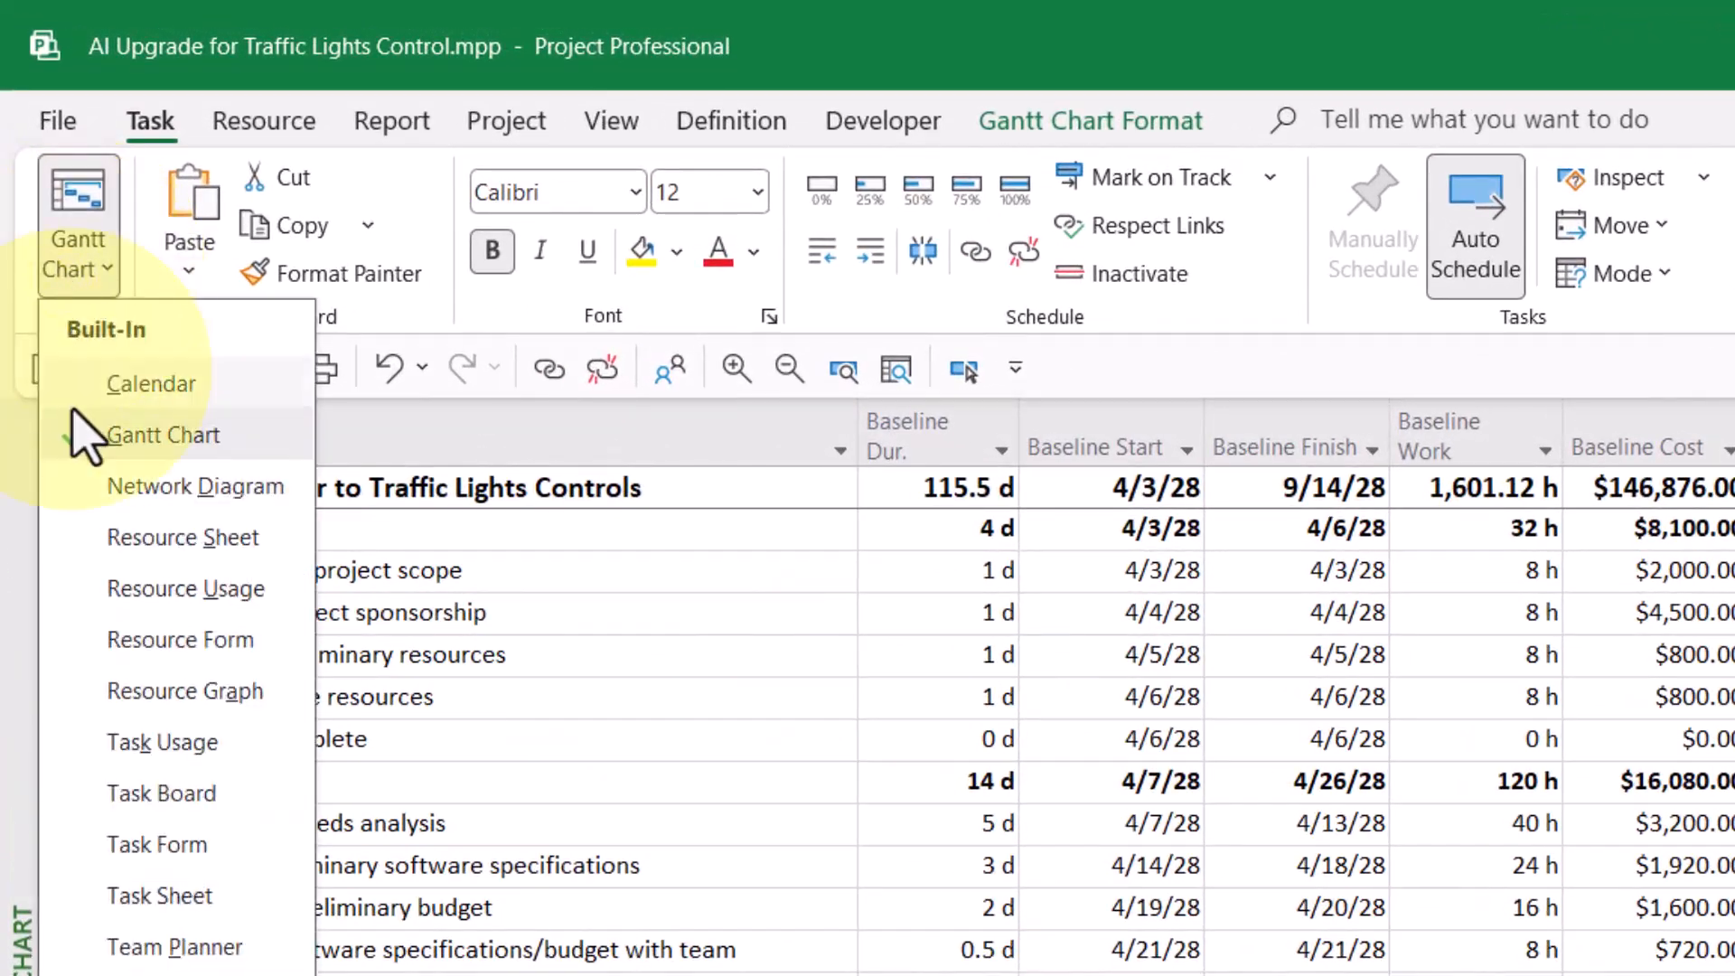
click(168, 752)
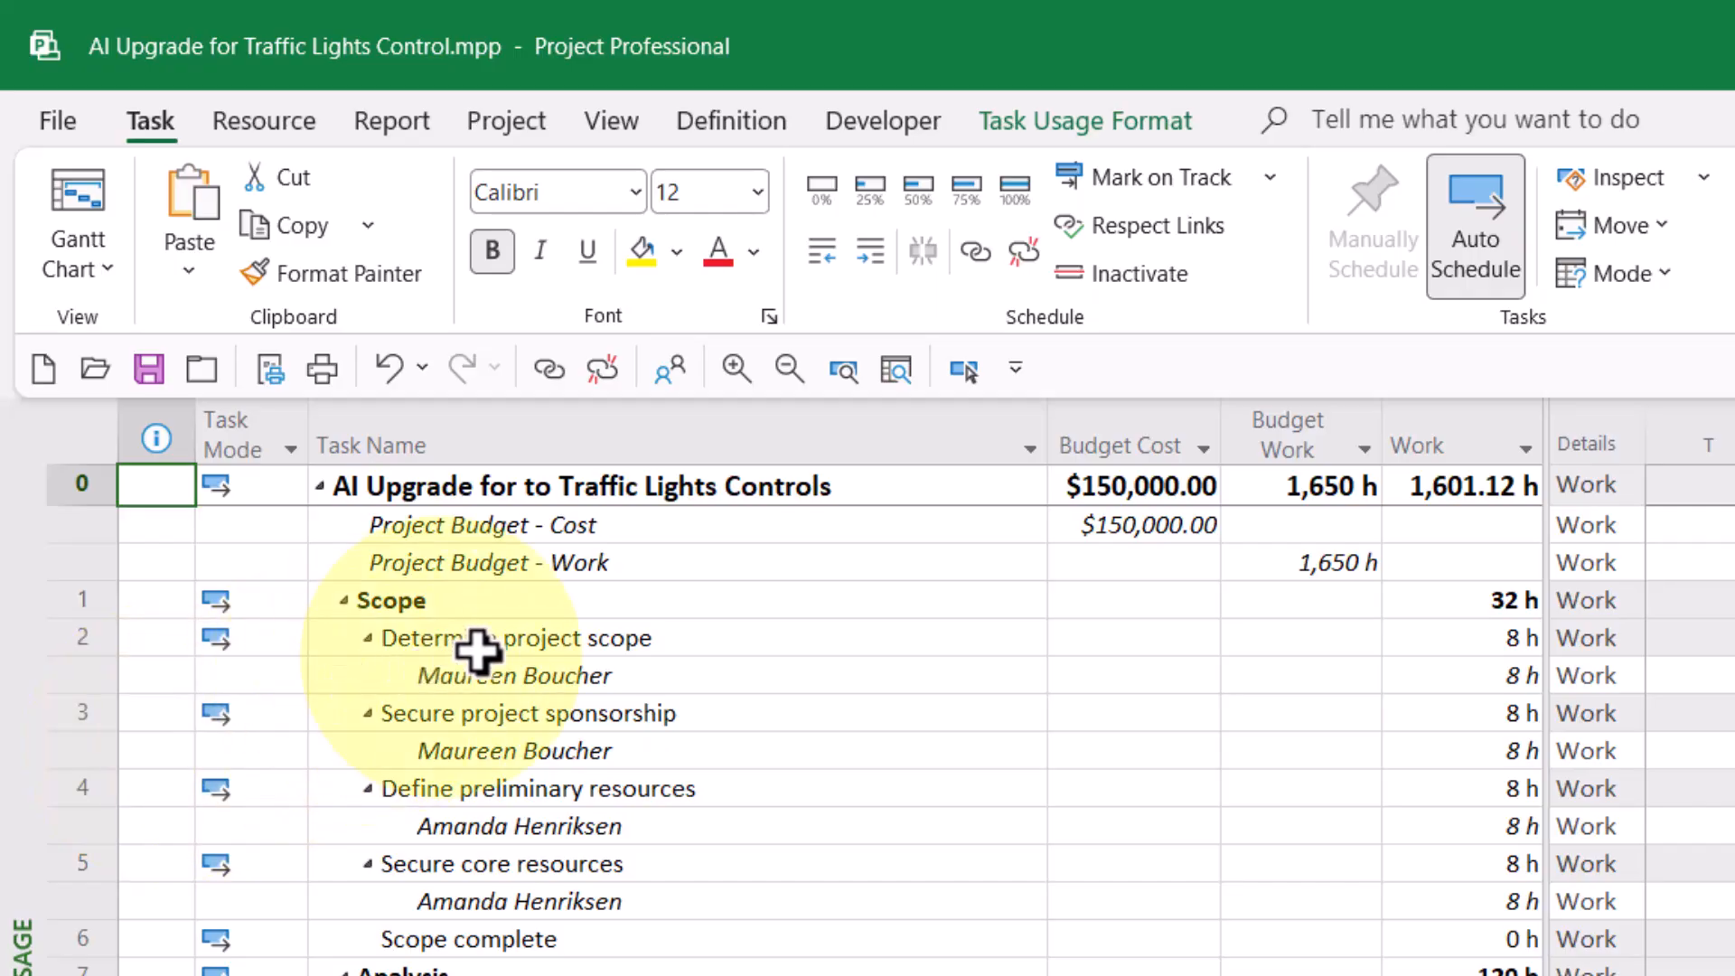
click(665, 534)
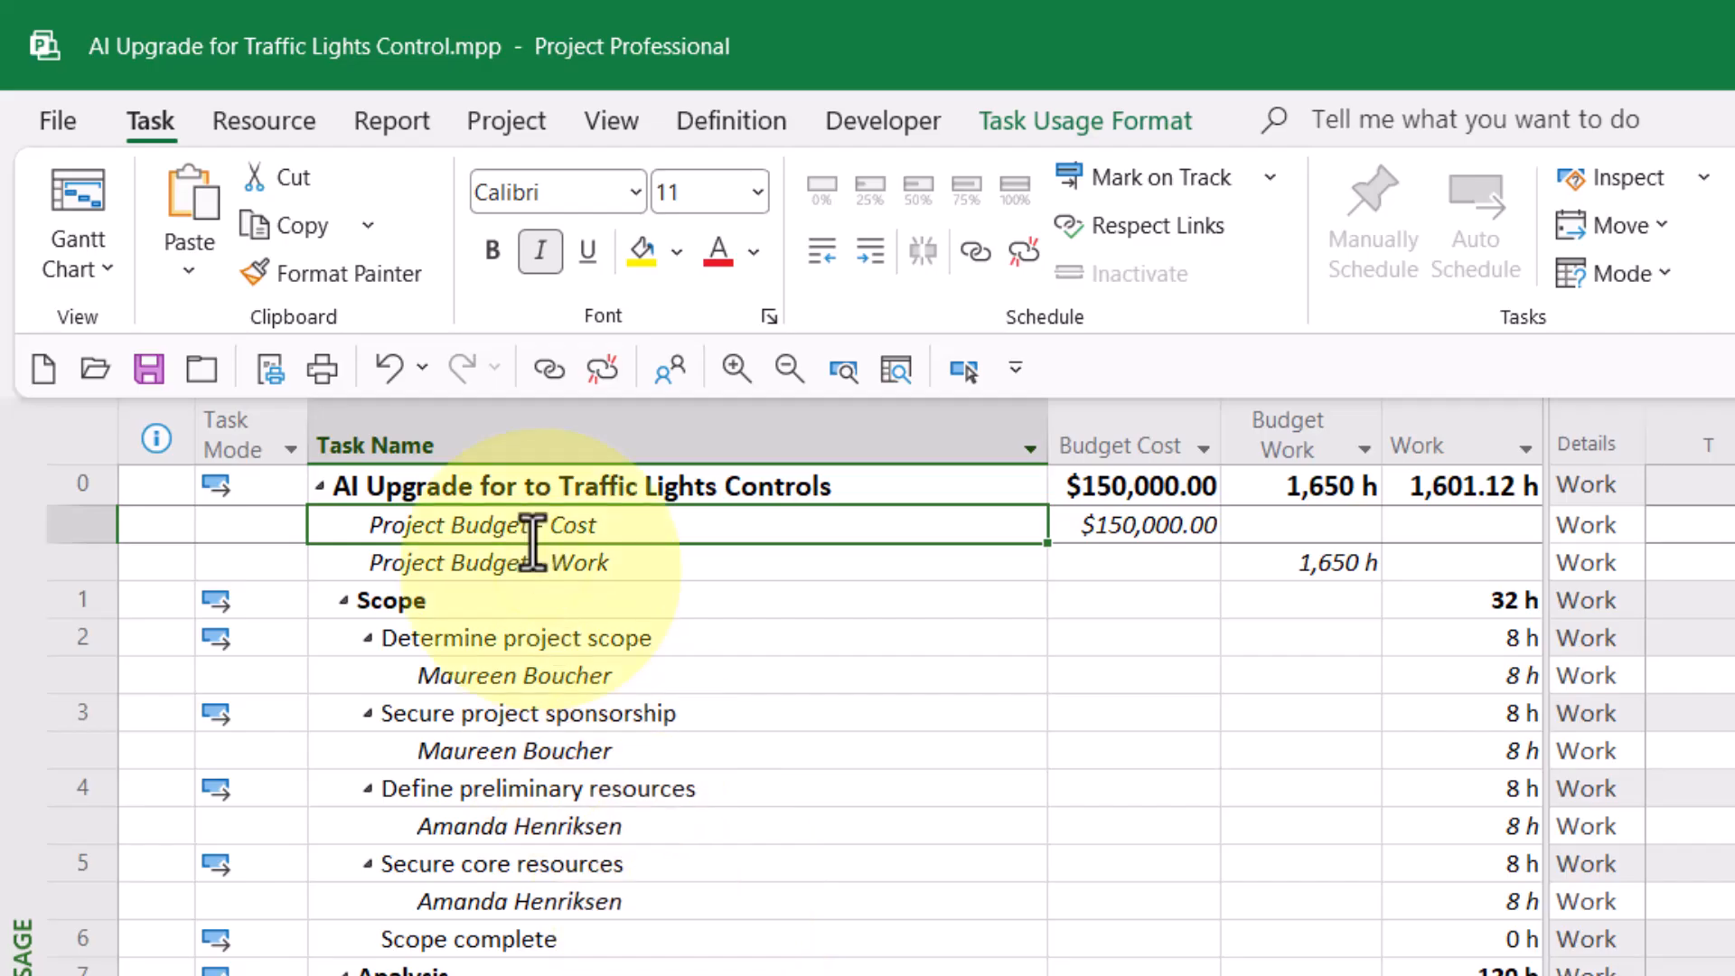
click(540, 487)
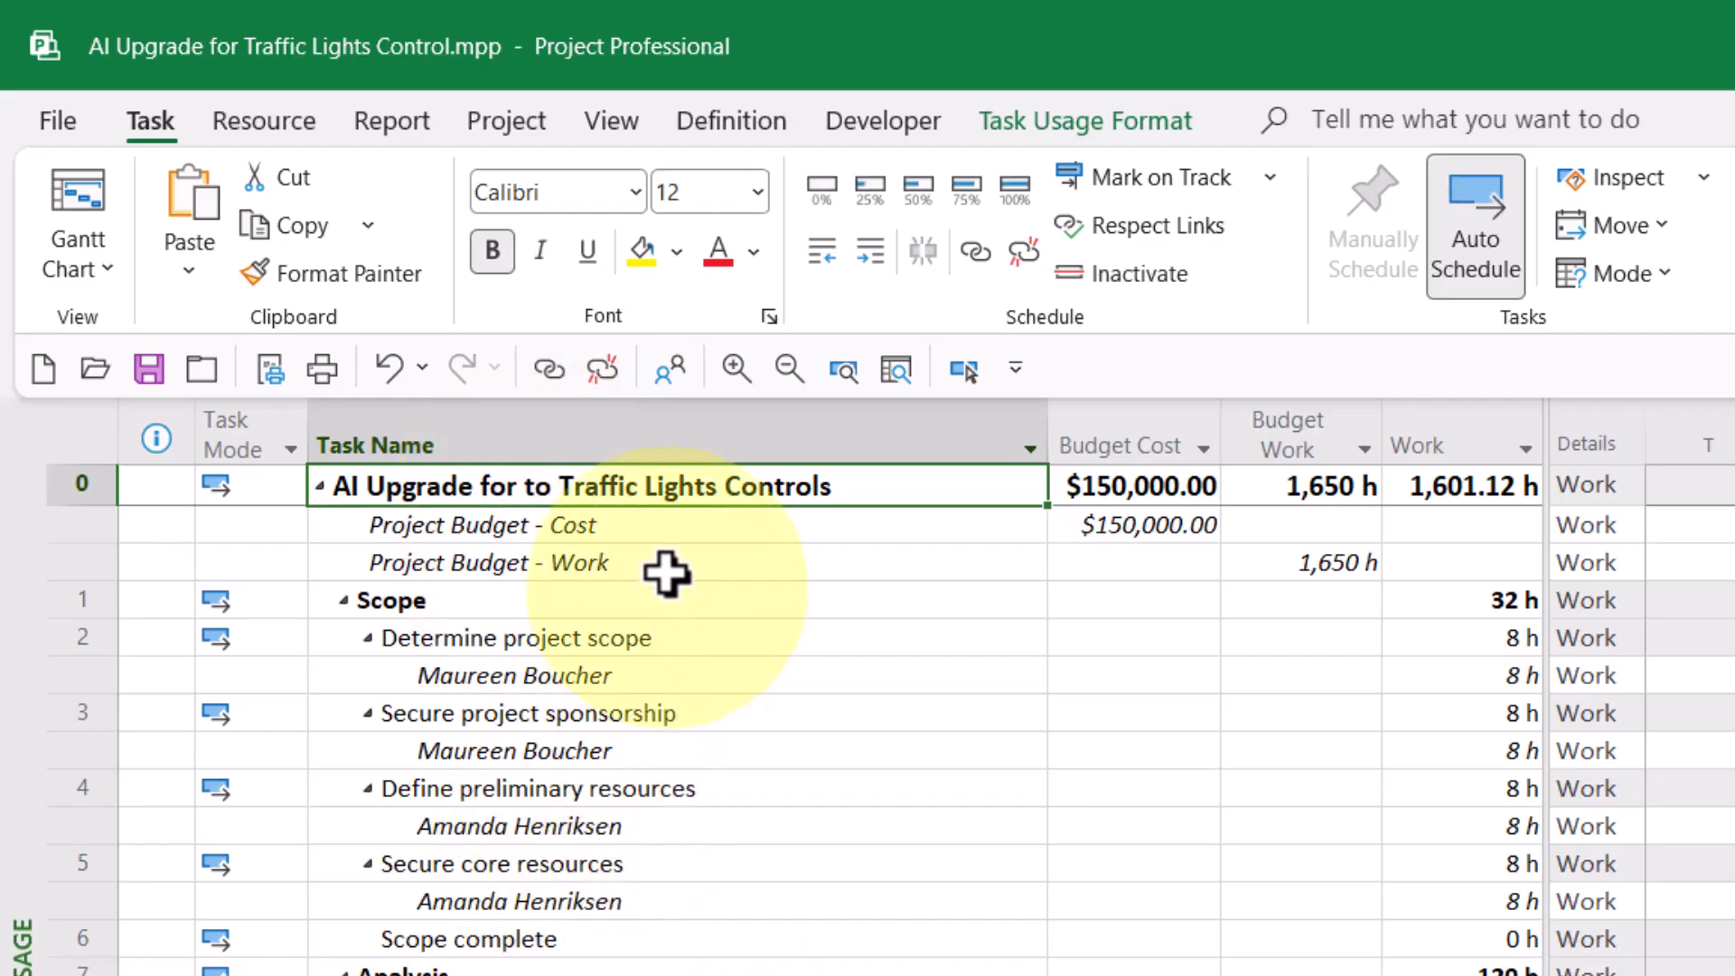
click(659, 526)
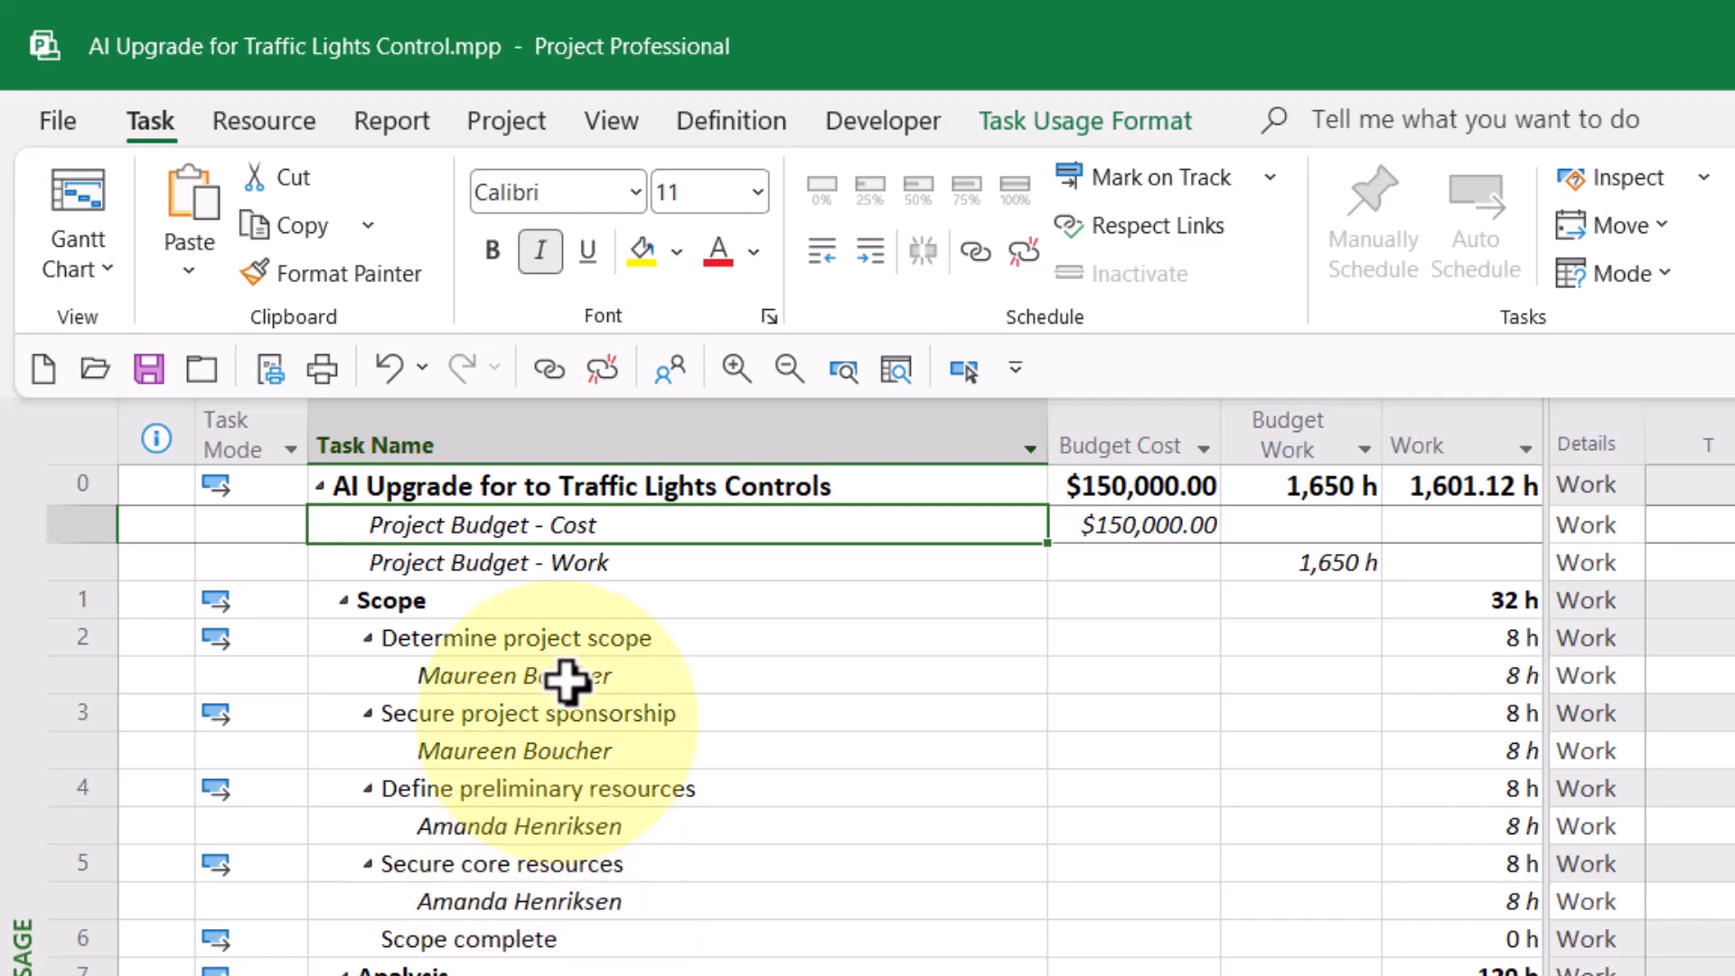
click(579, 568)
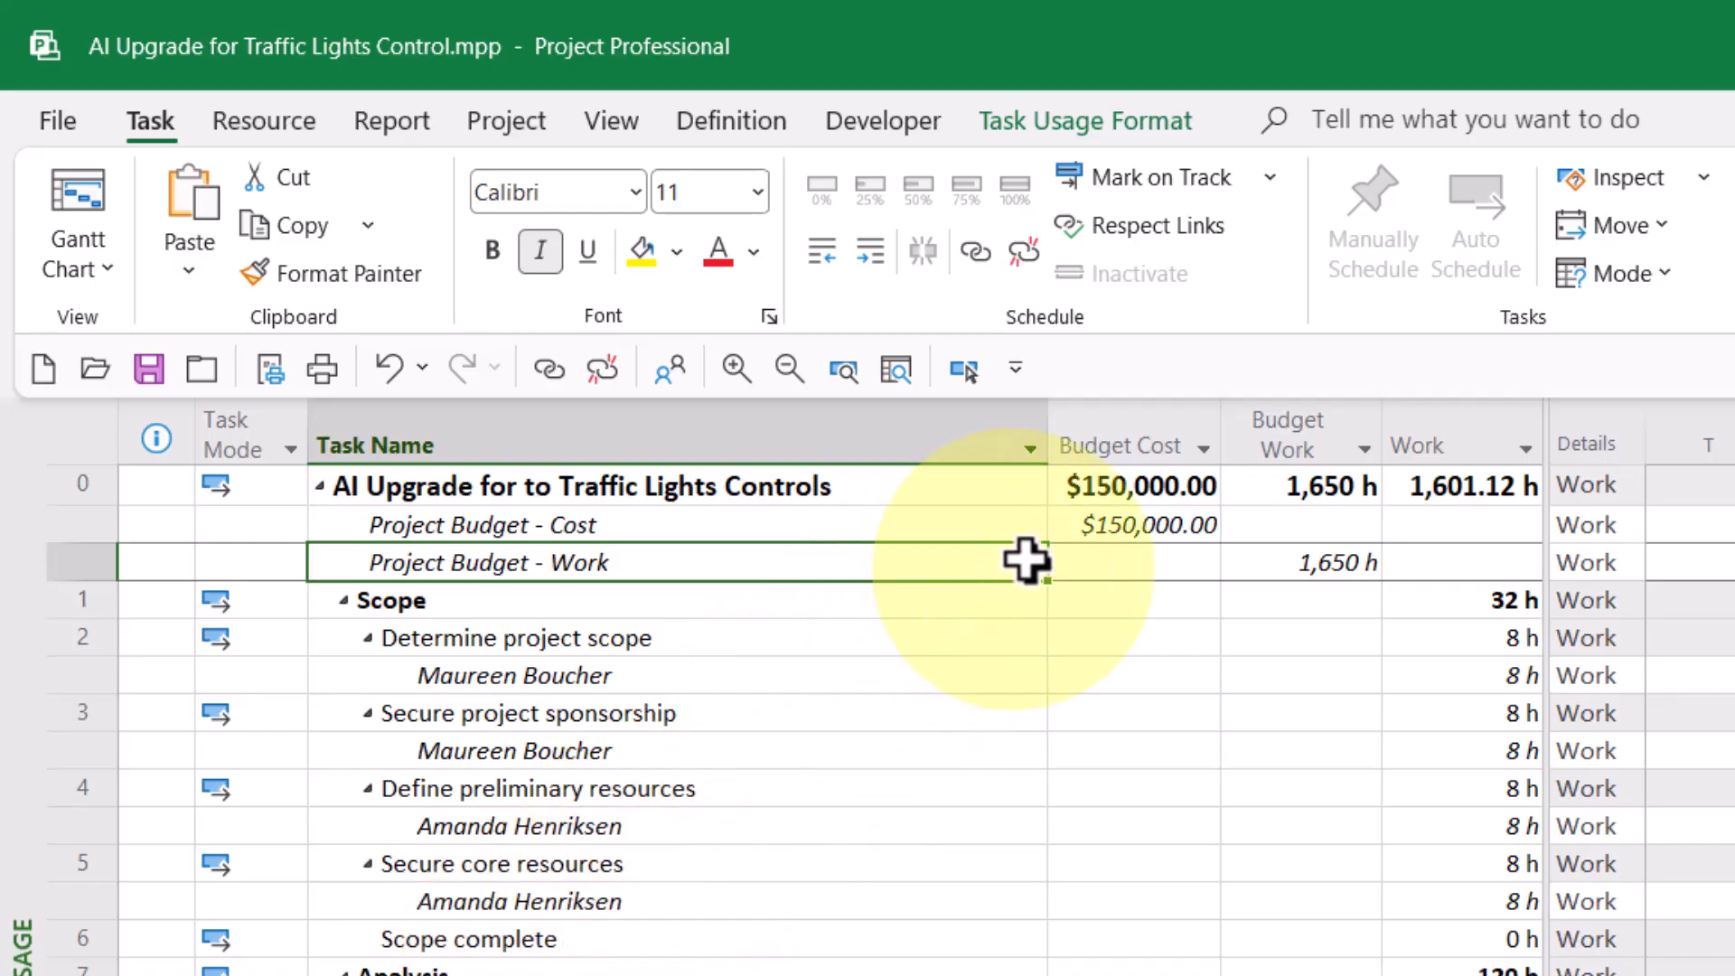
click(1144, 521)
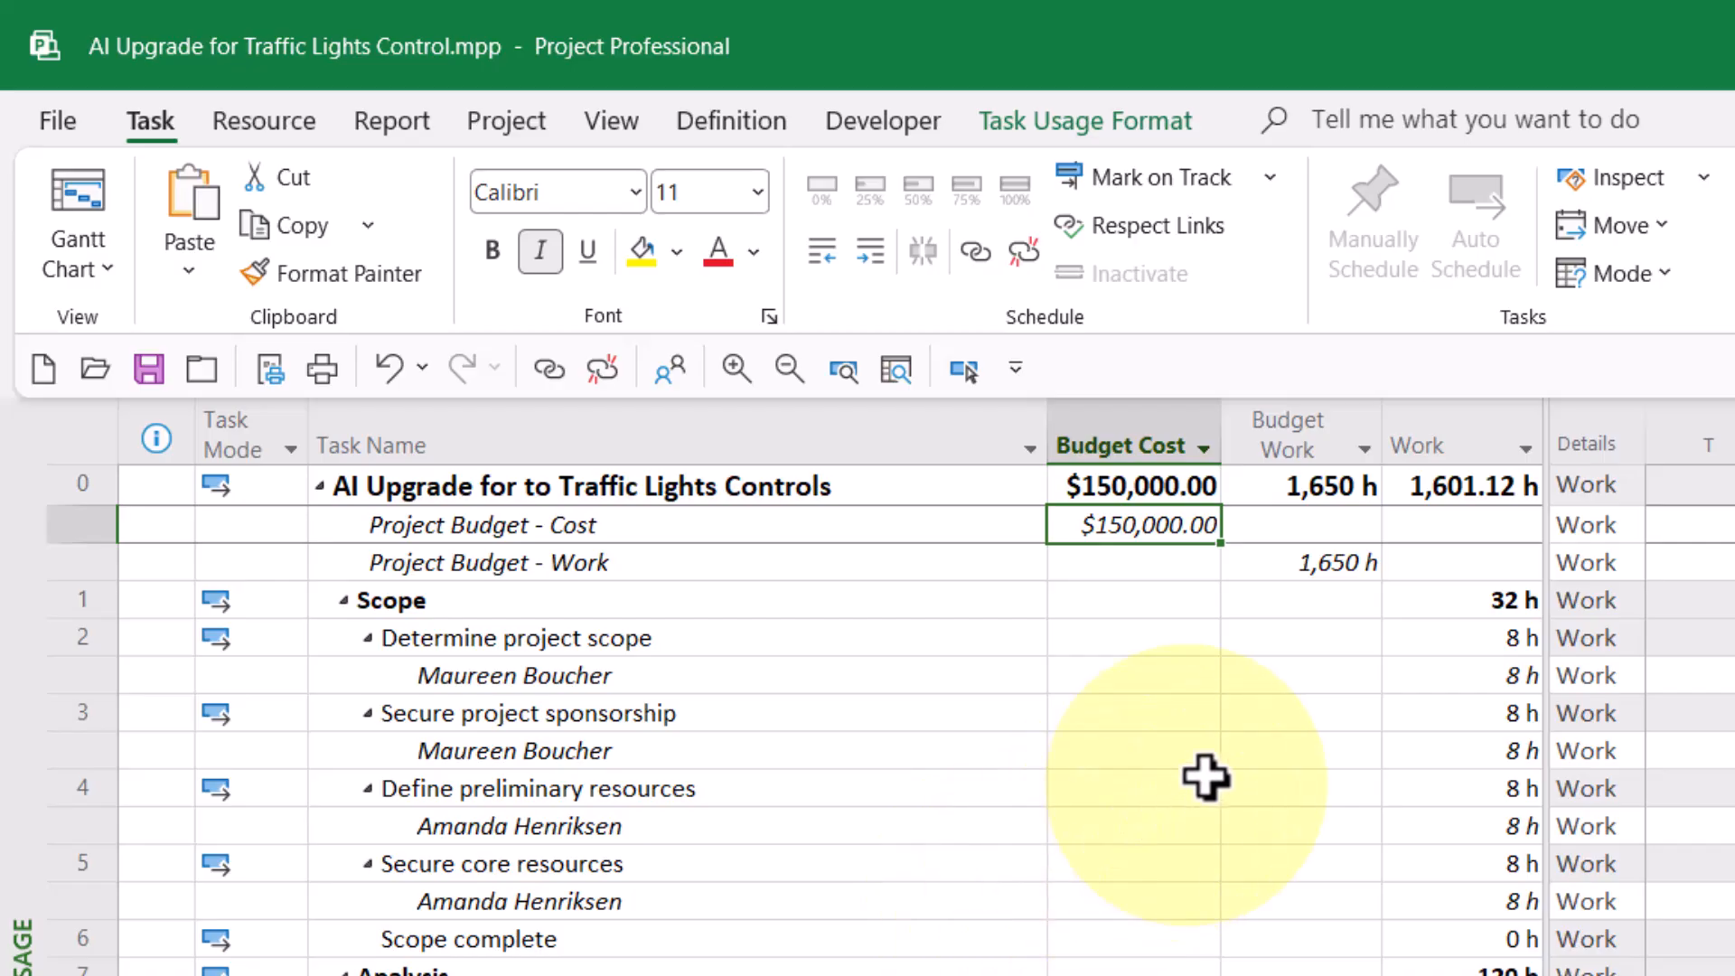
click(1325, 569)
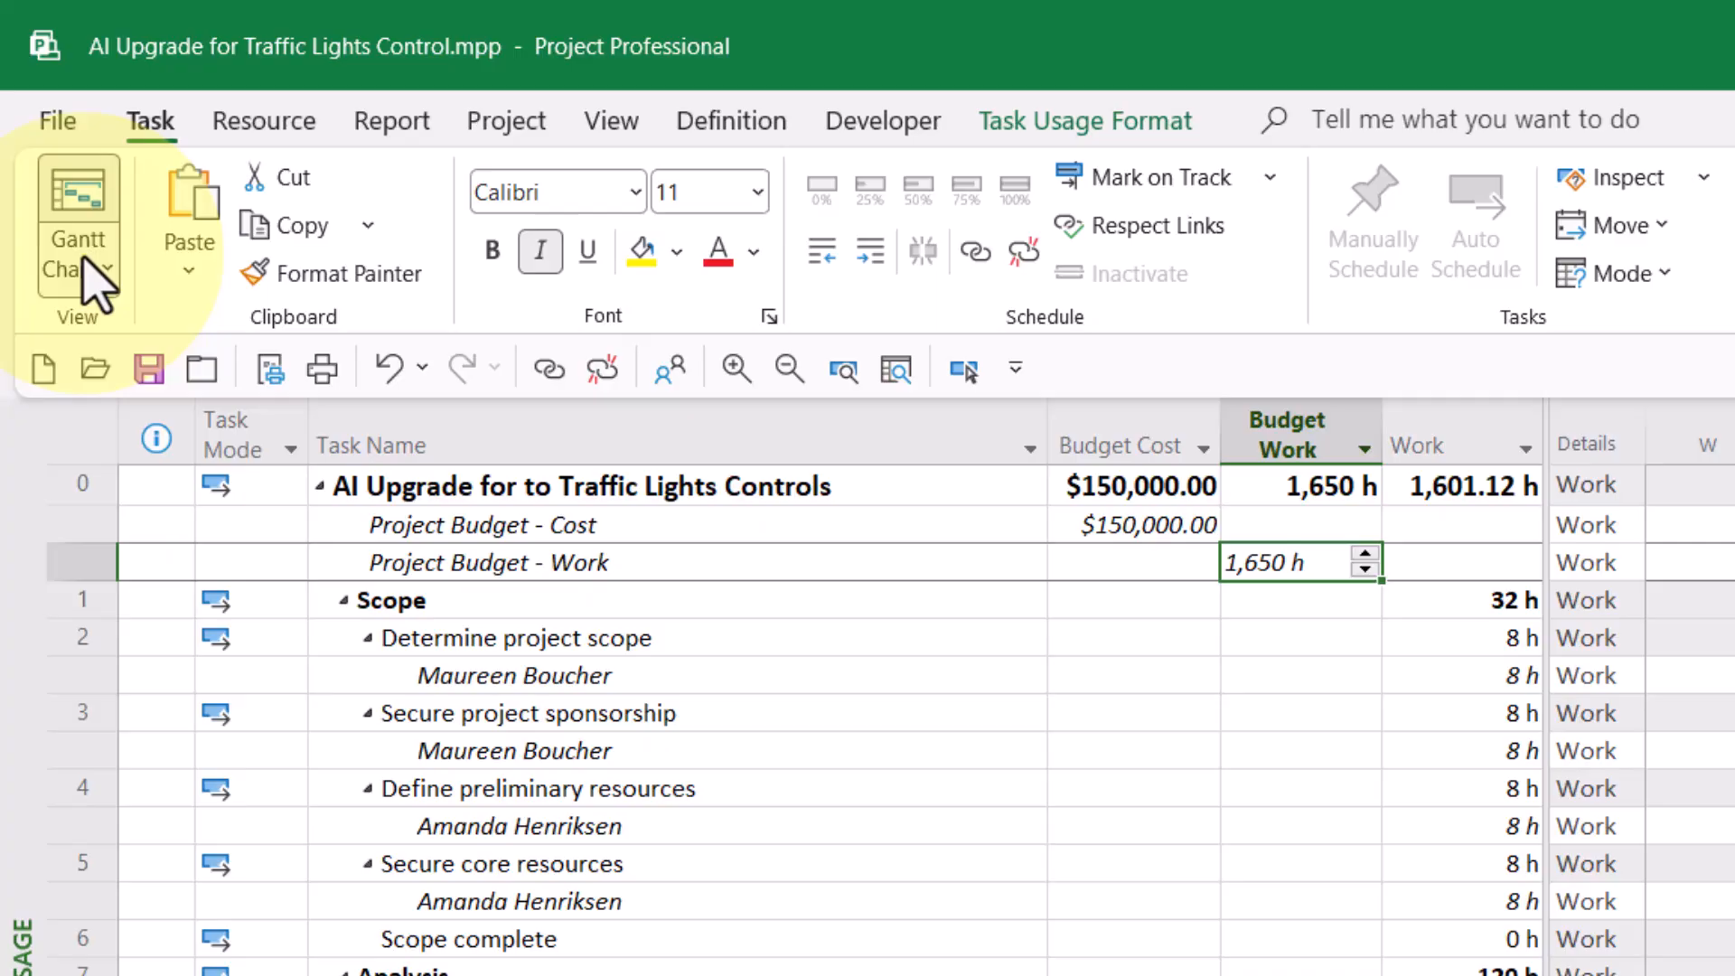
Step: Display the Resource Sheet with the _Resource Baseline Fields table and check the two budget resources' baseline budget cost and work
click(75, 233)
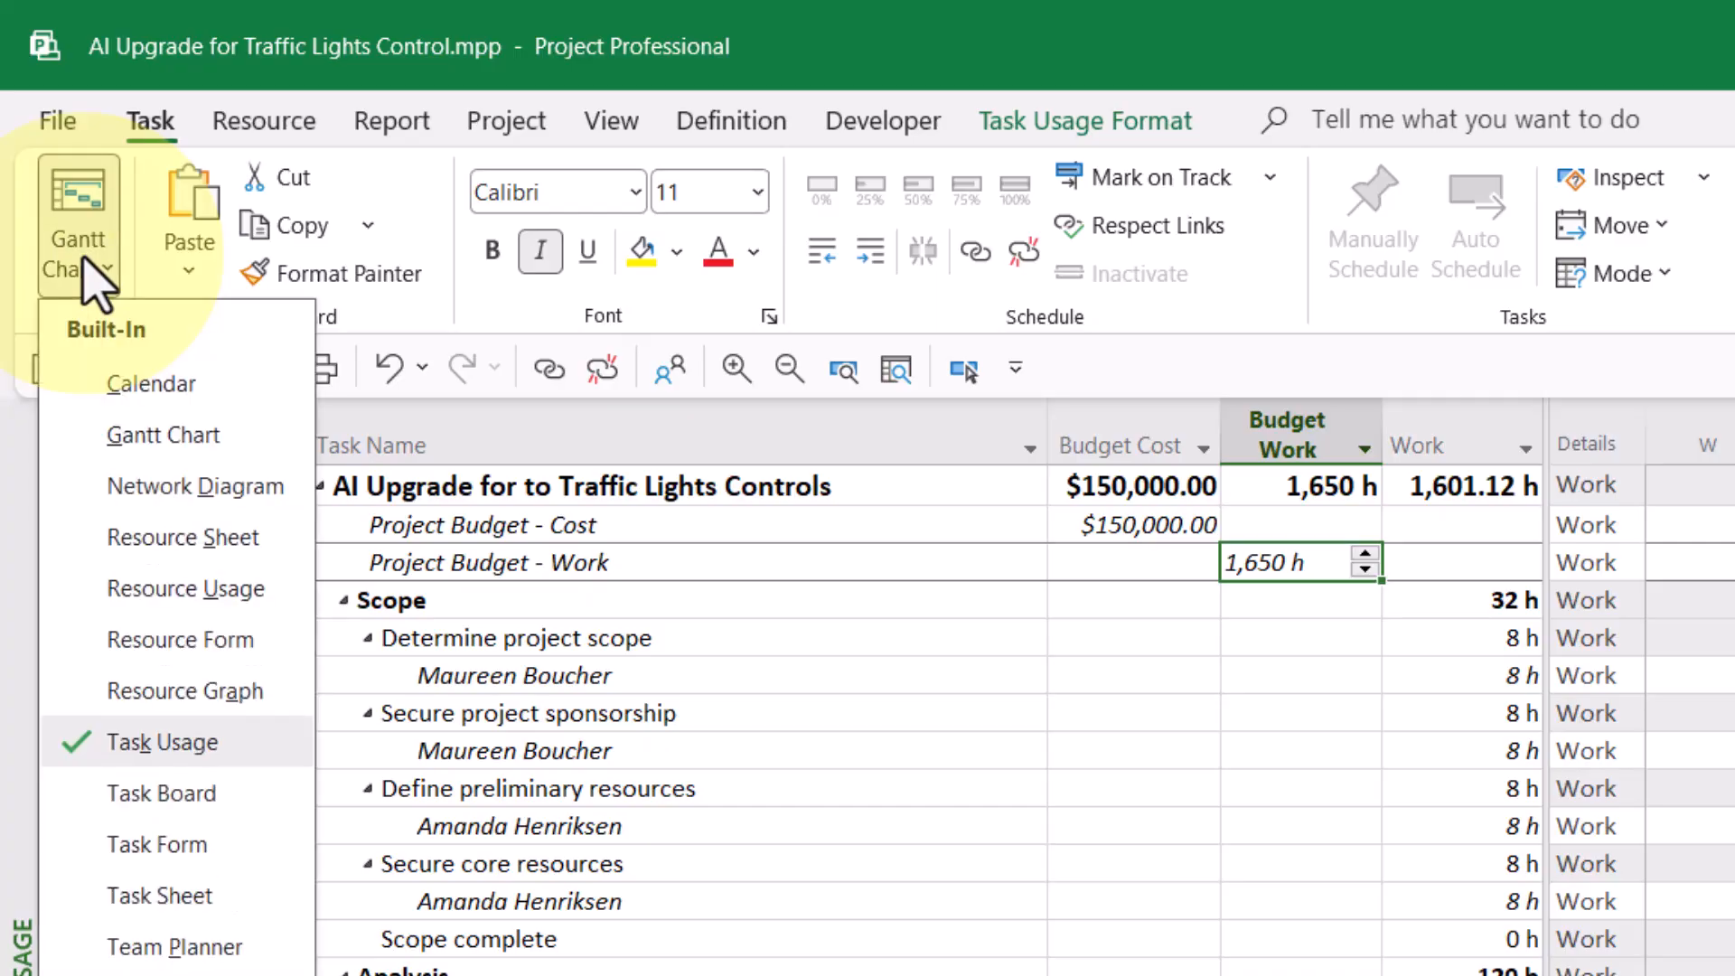
click(177, 542)
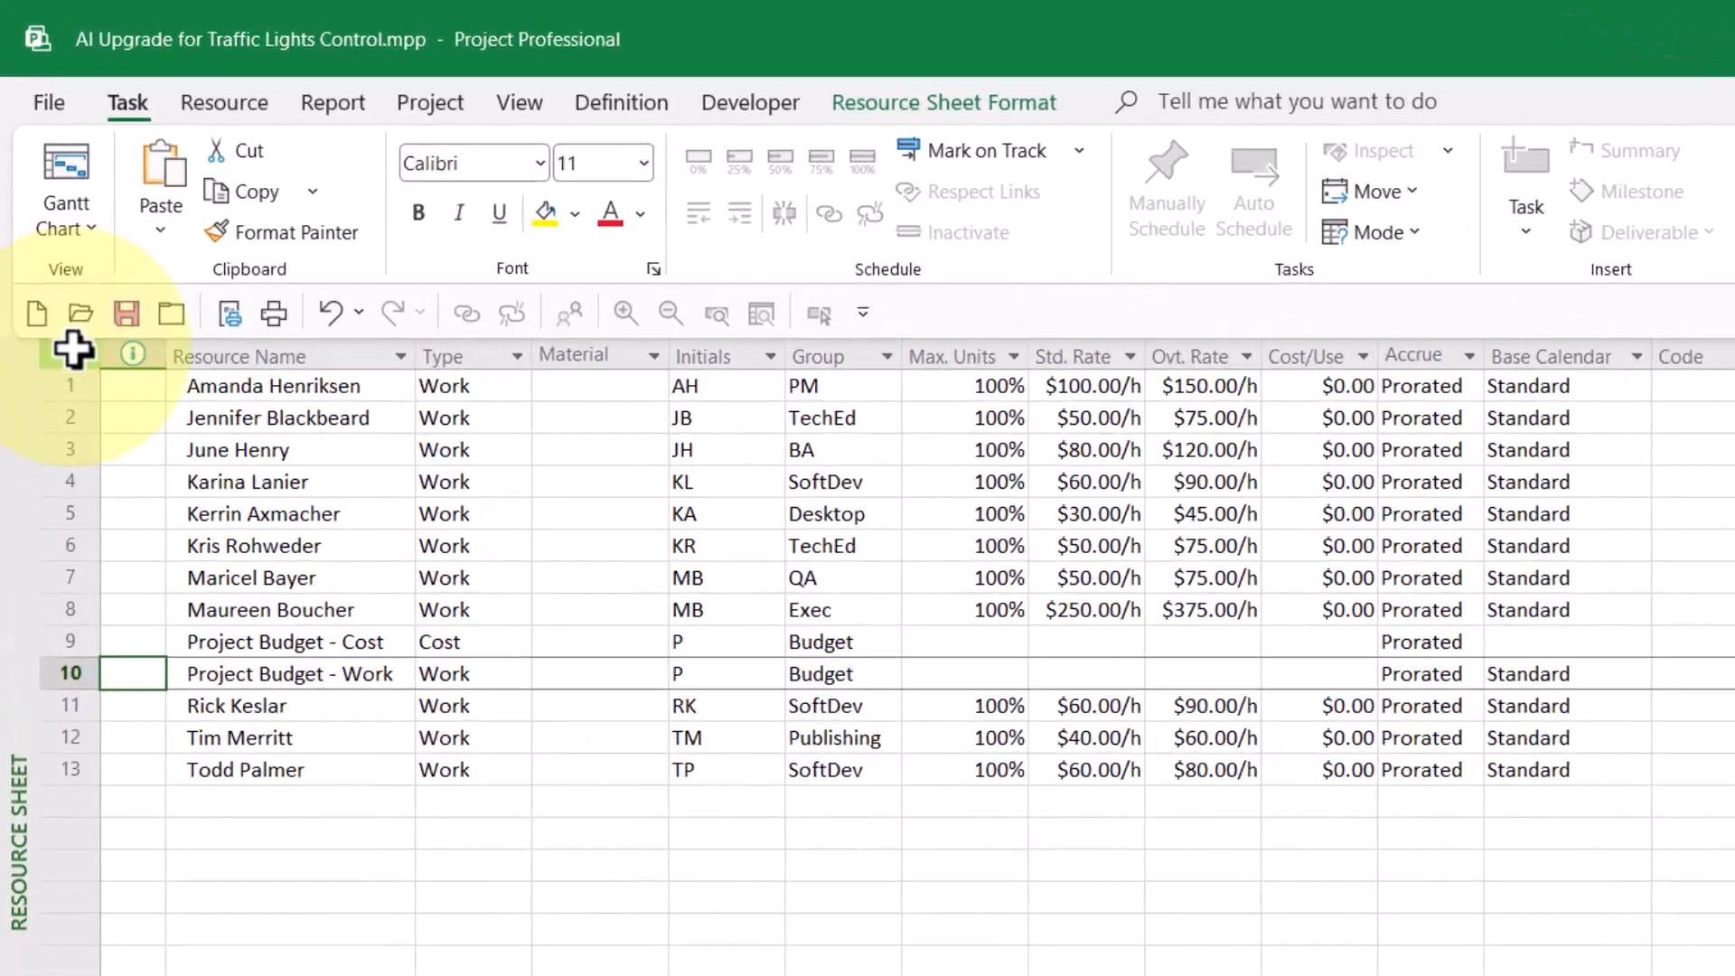
right_click(47, 244)
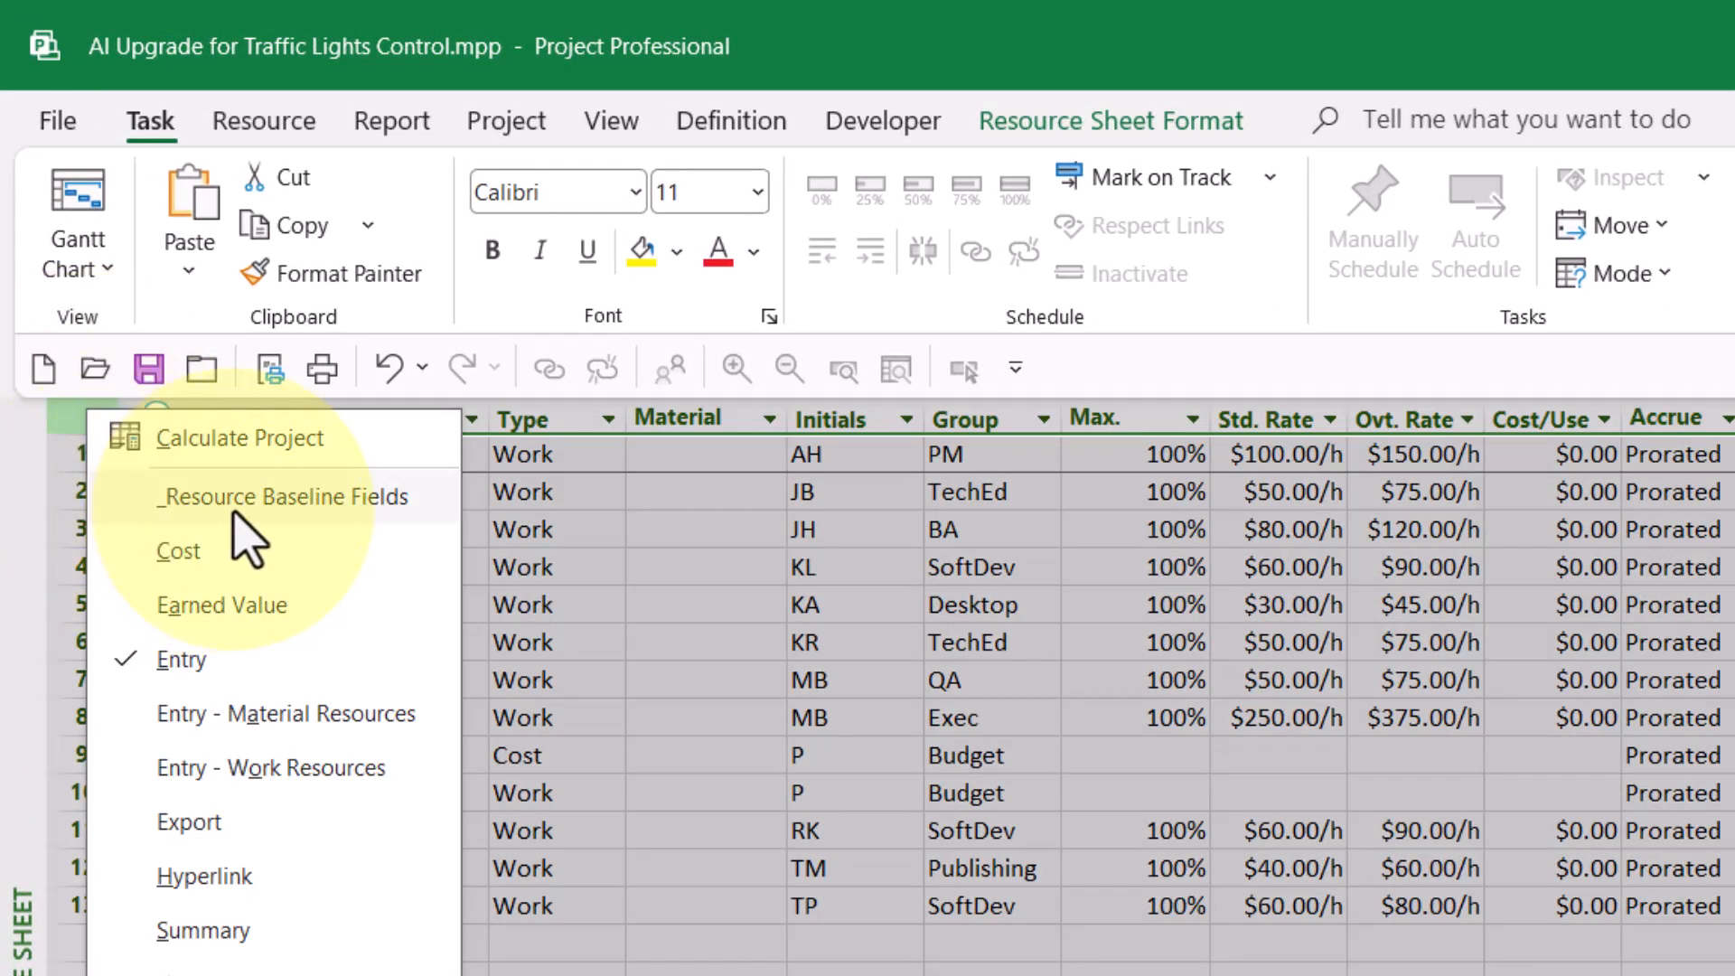
click(345, 499)
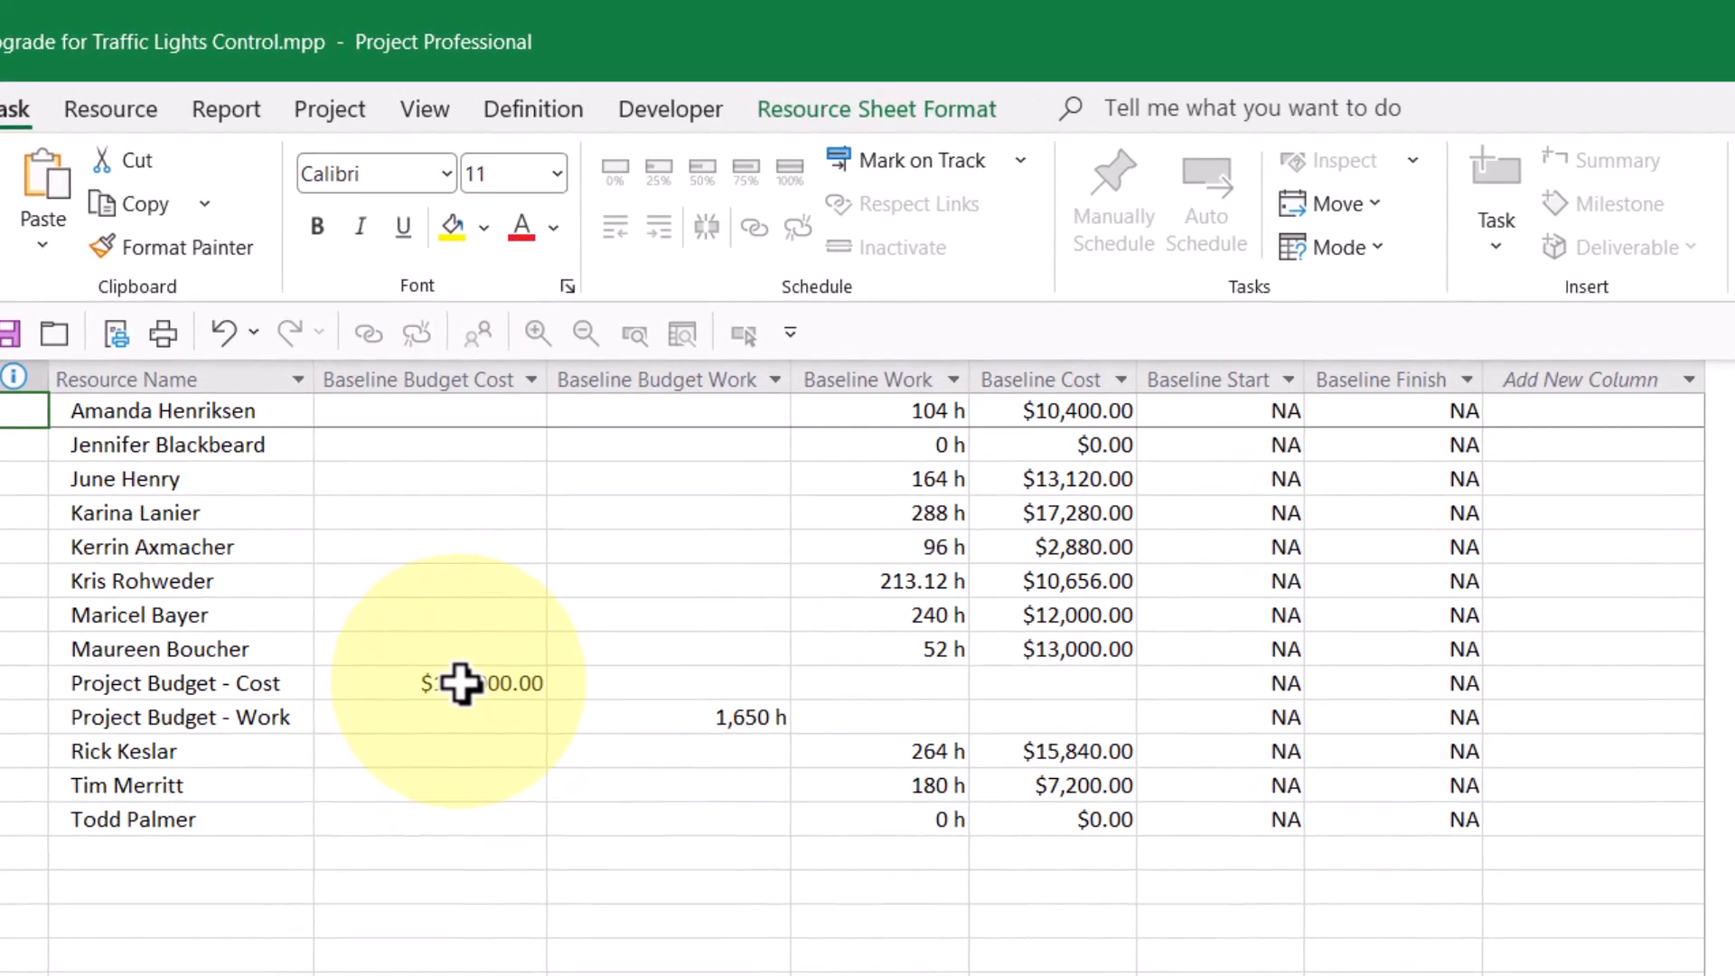
click(389, 457)
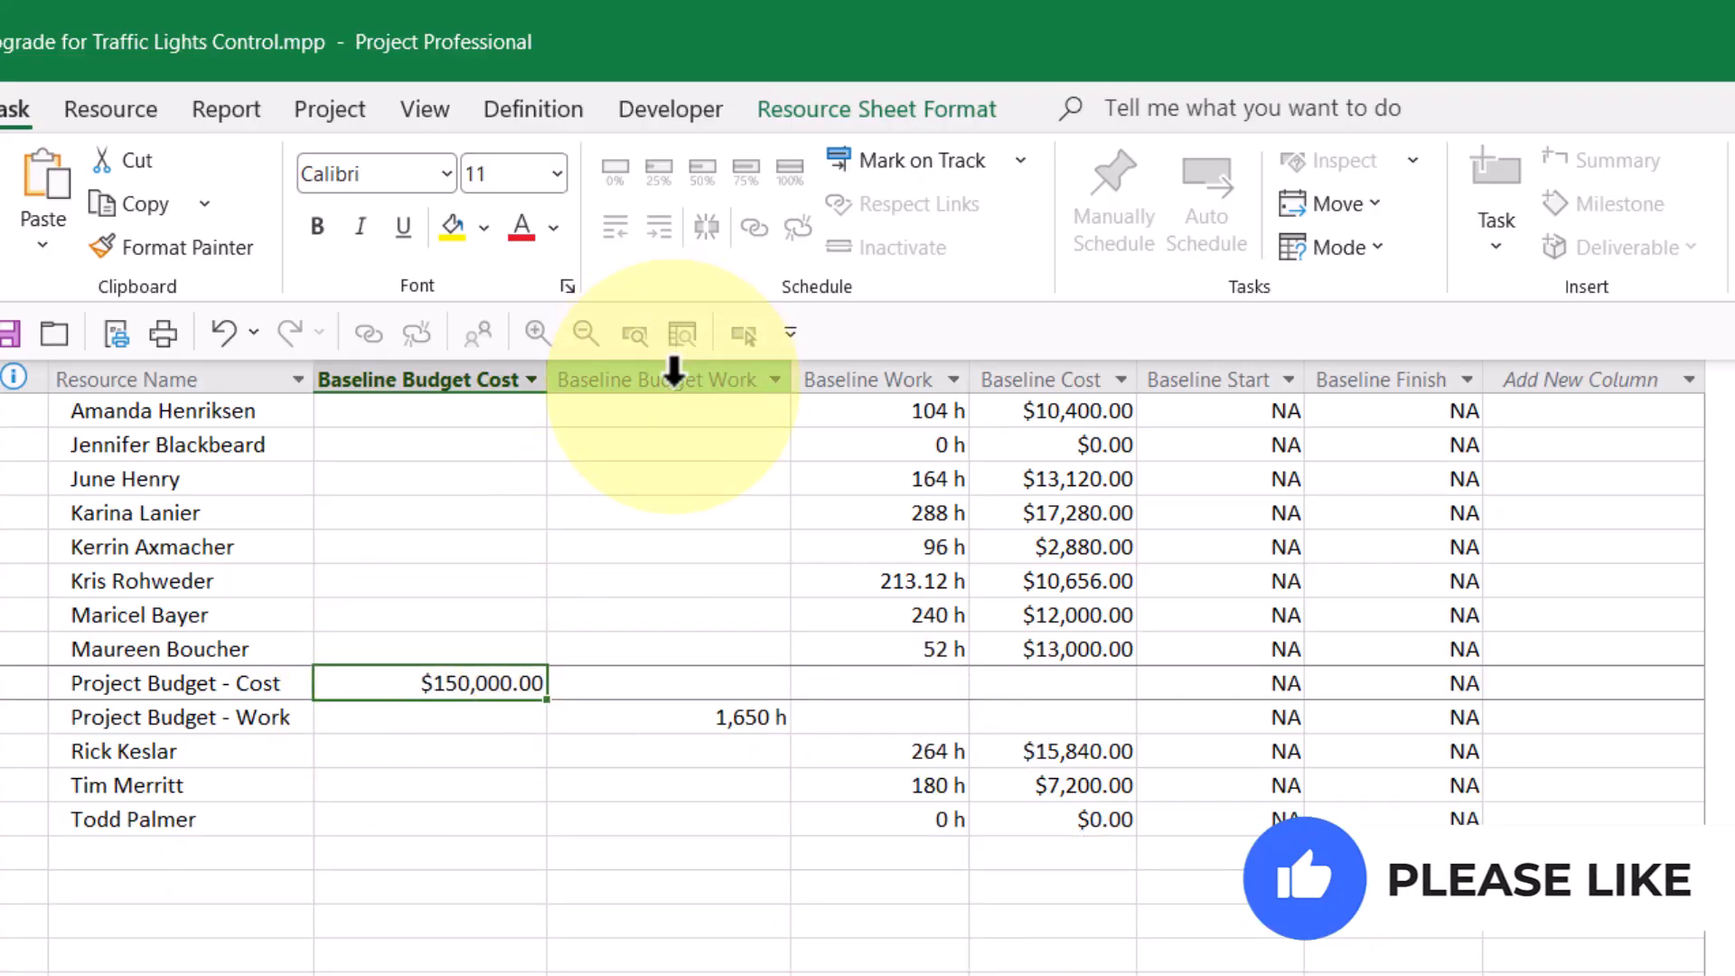
click(756, 730)
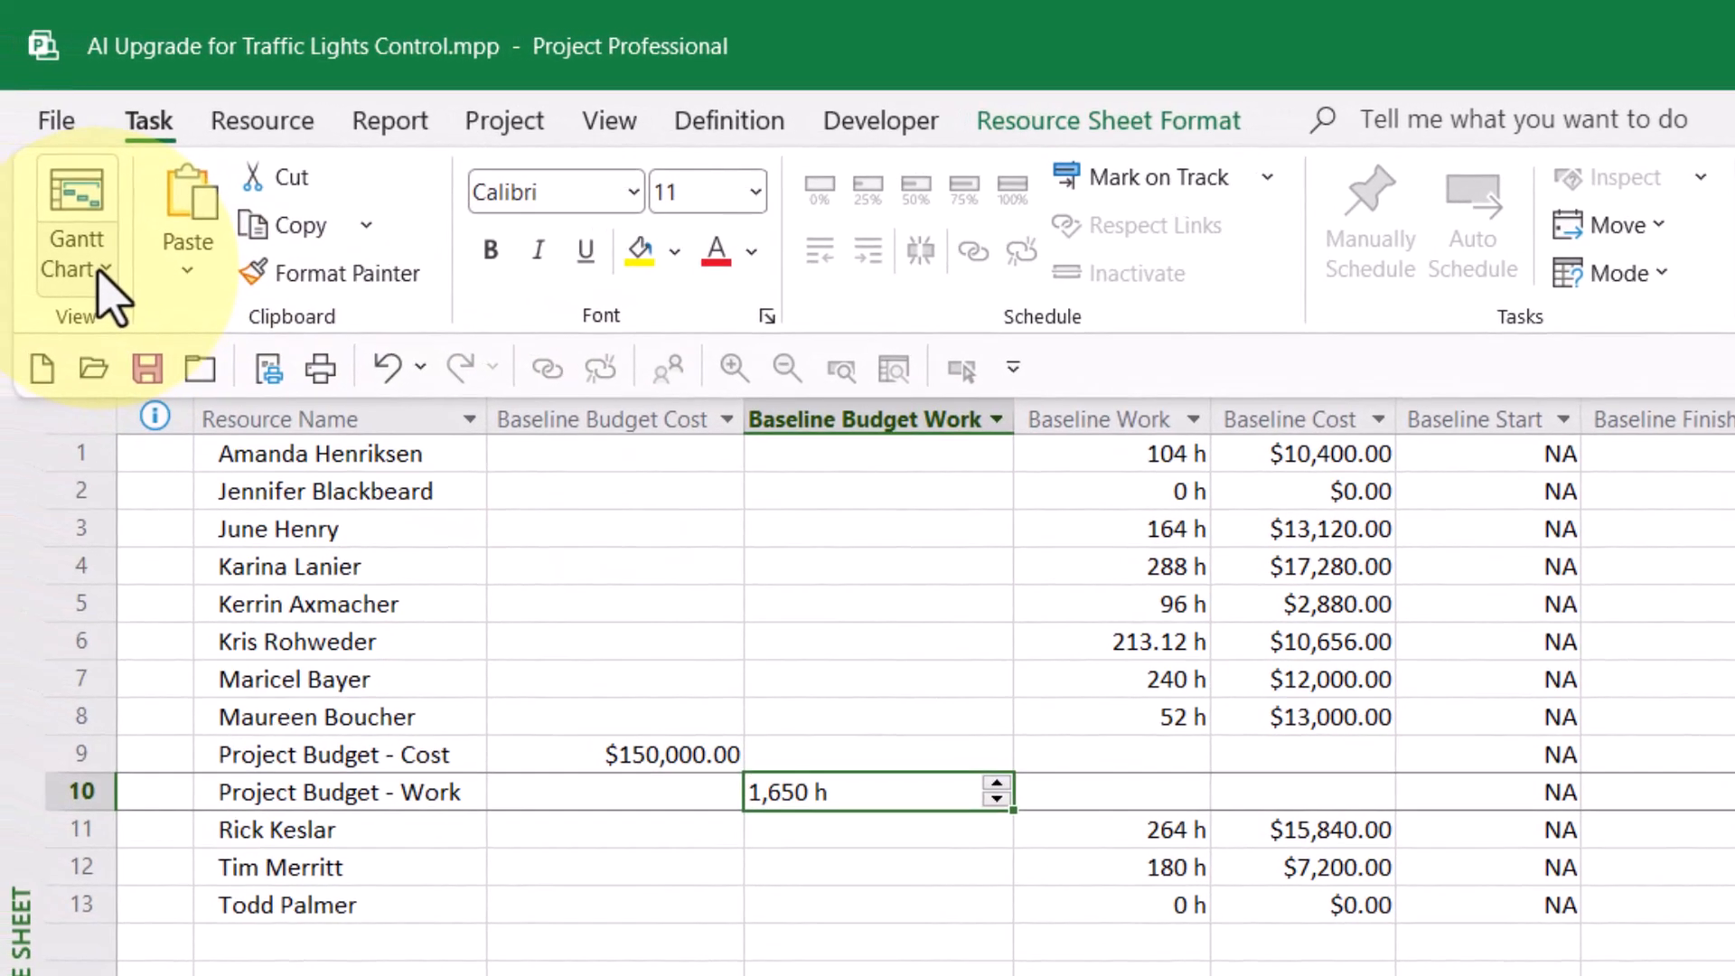
Step: Switch to the Resource Usage view and fit the Resource Name column to its longest entry
click(104, 271)
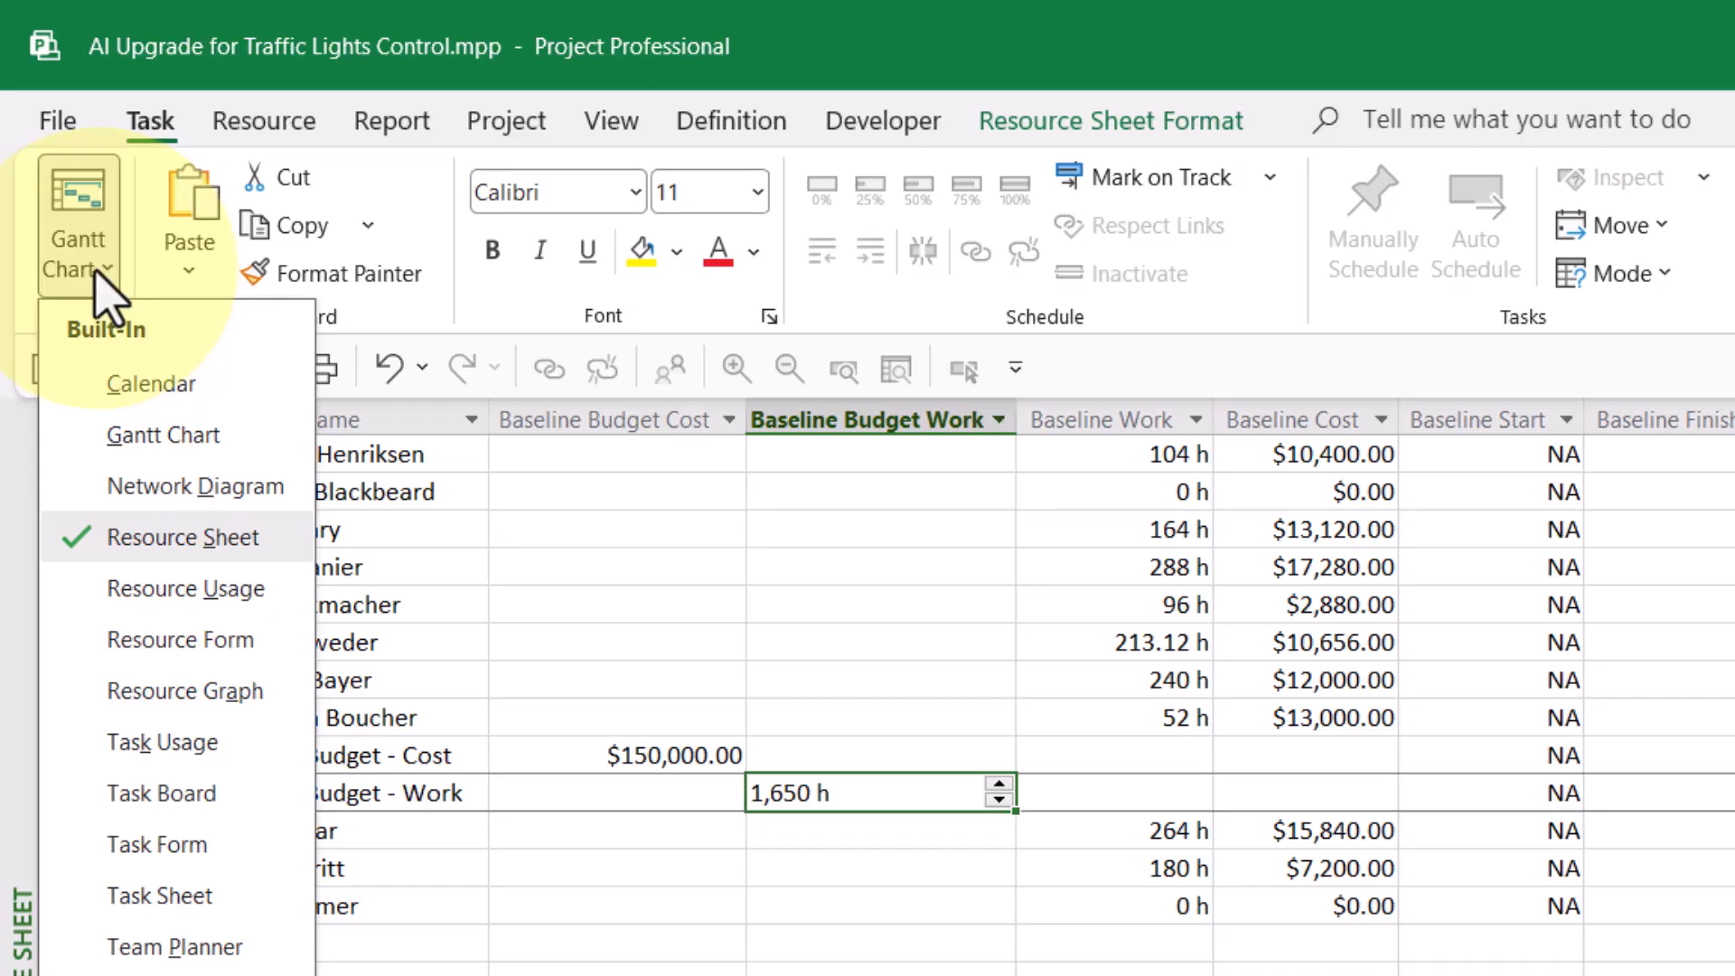
click(186, 590)
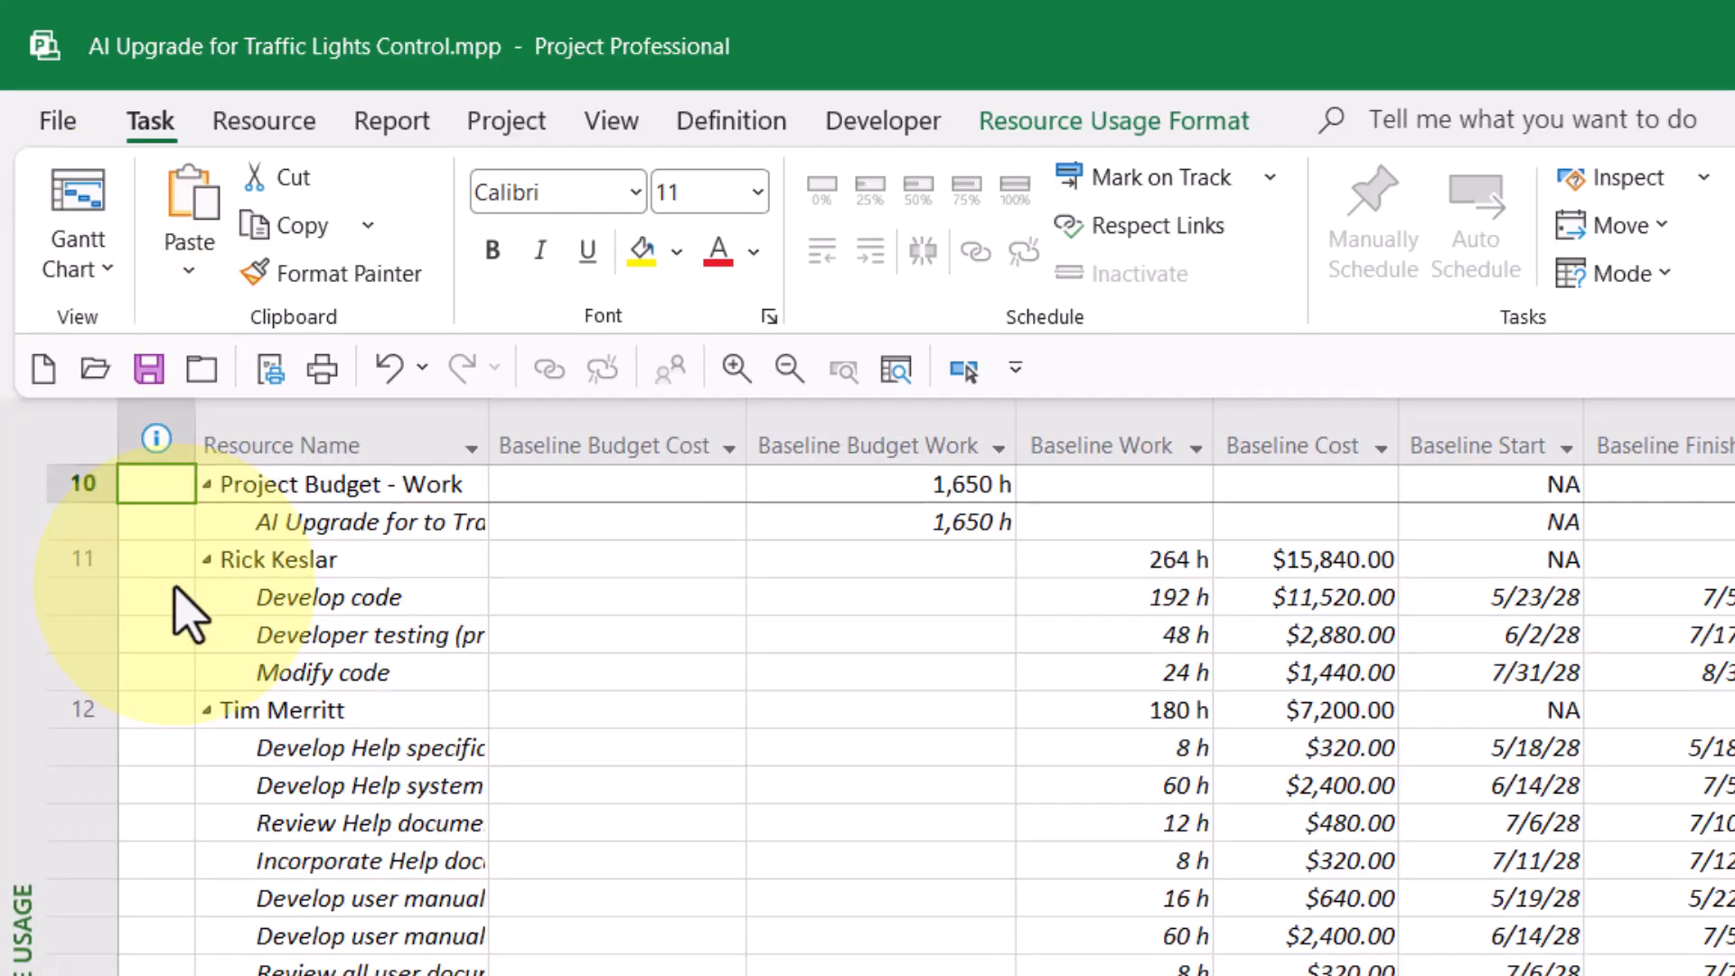
click(499, 449)
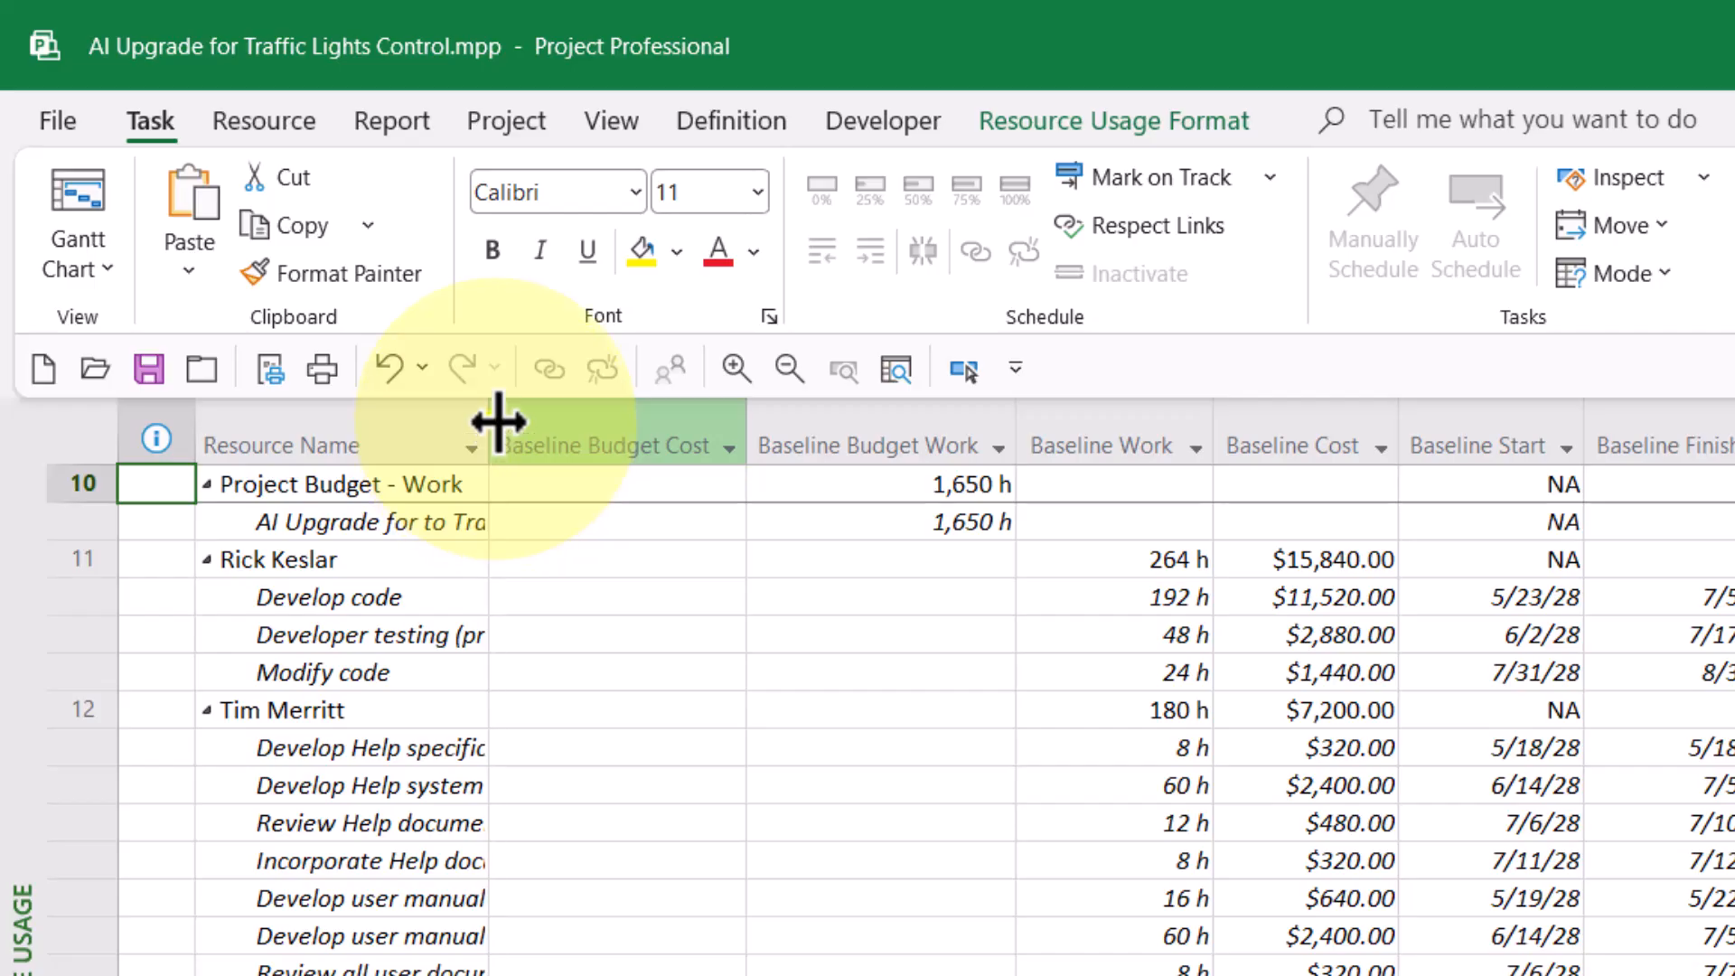
double_click(499, 422)
scroll(470, 709, up, 15)
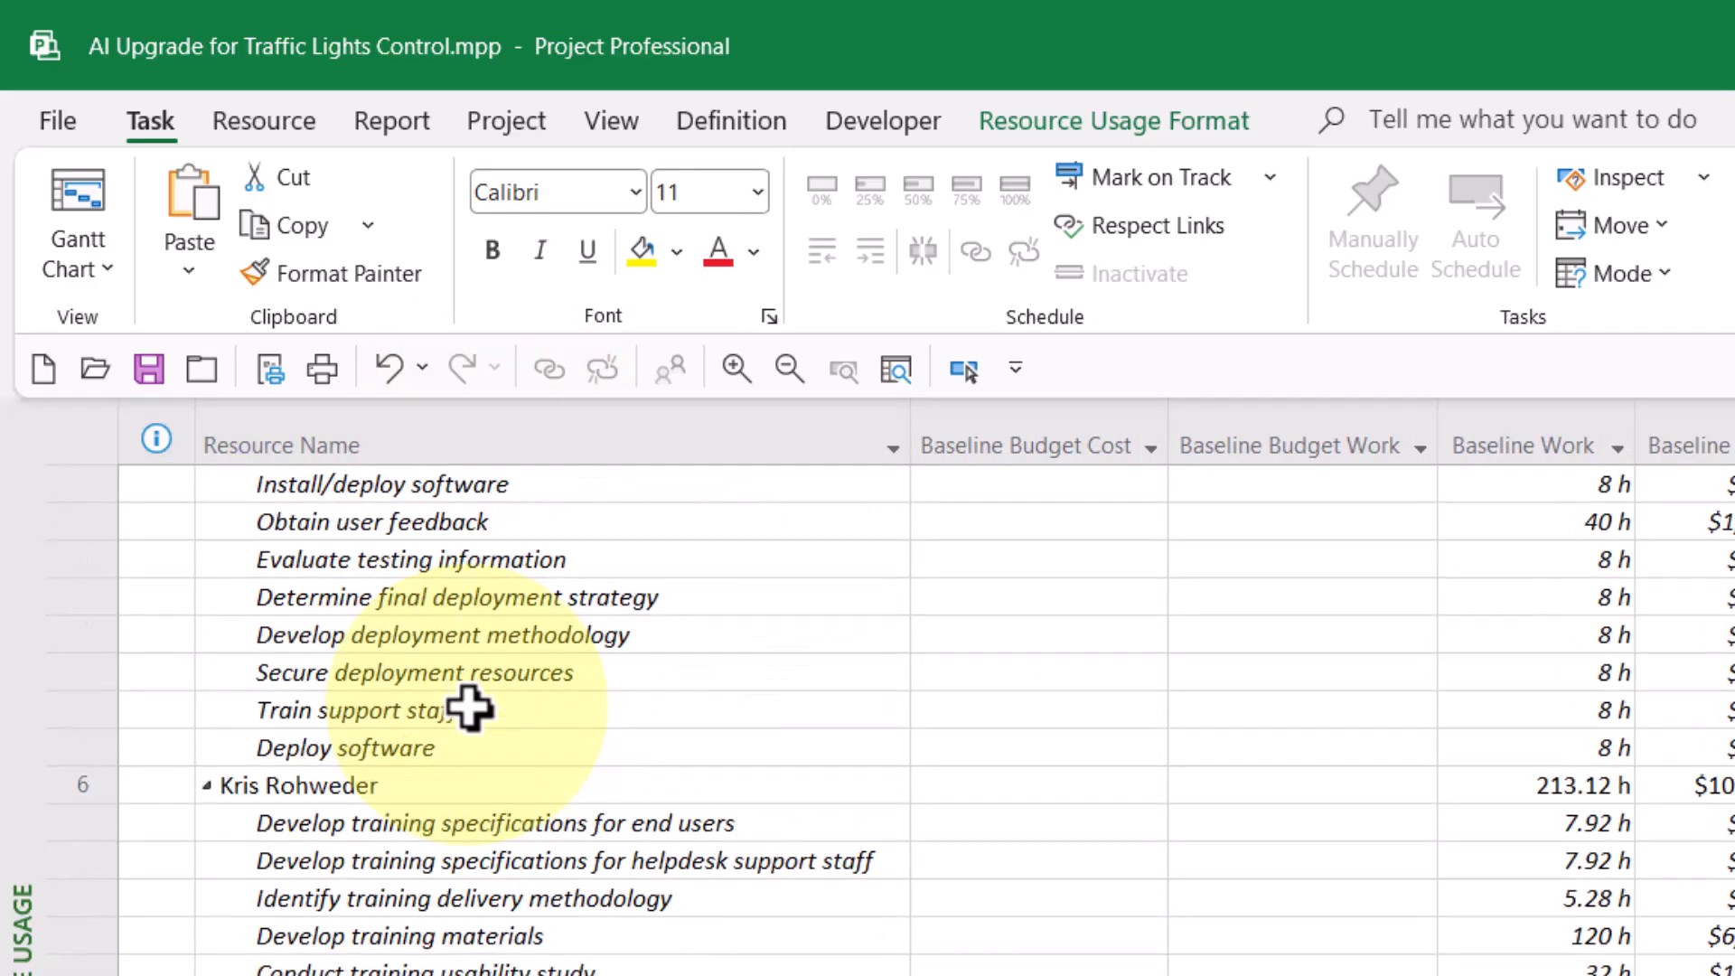
scroll(469, 709, up, 20)
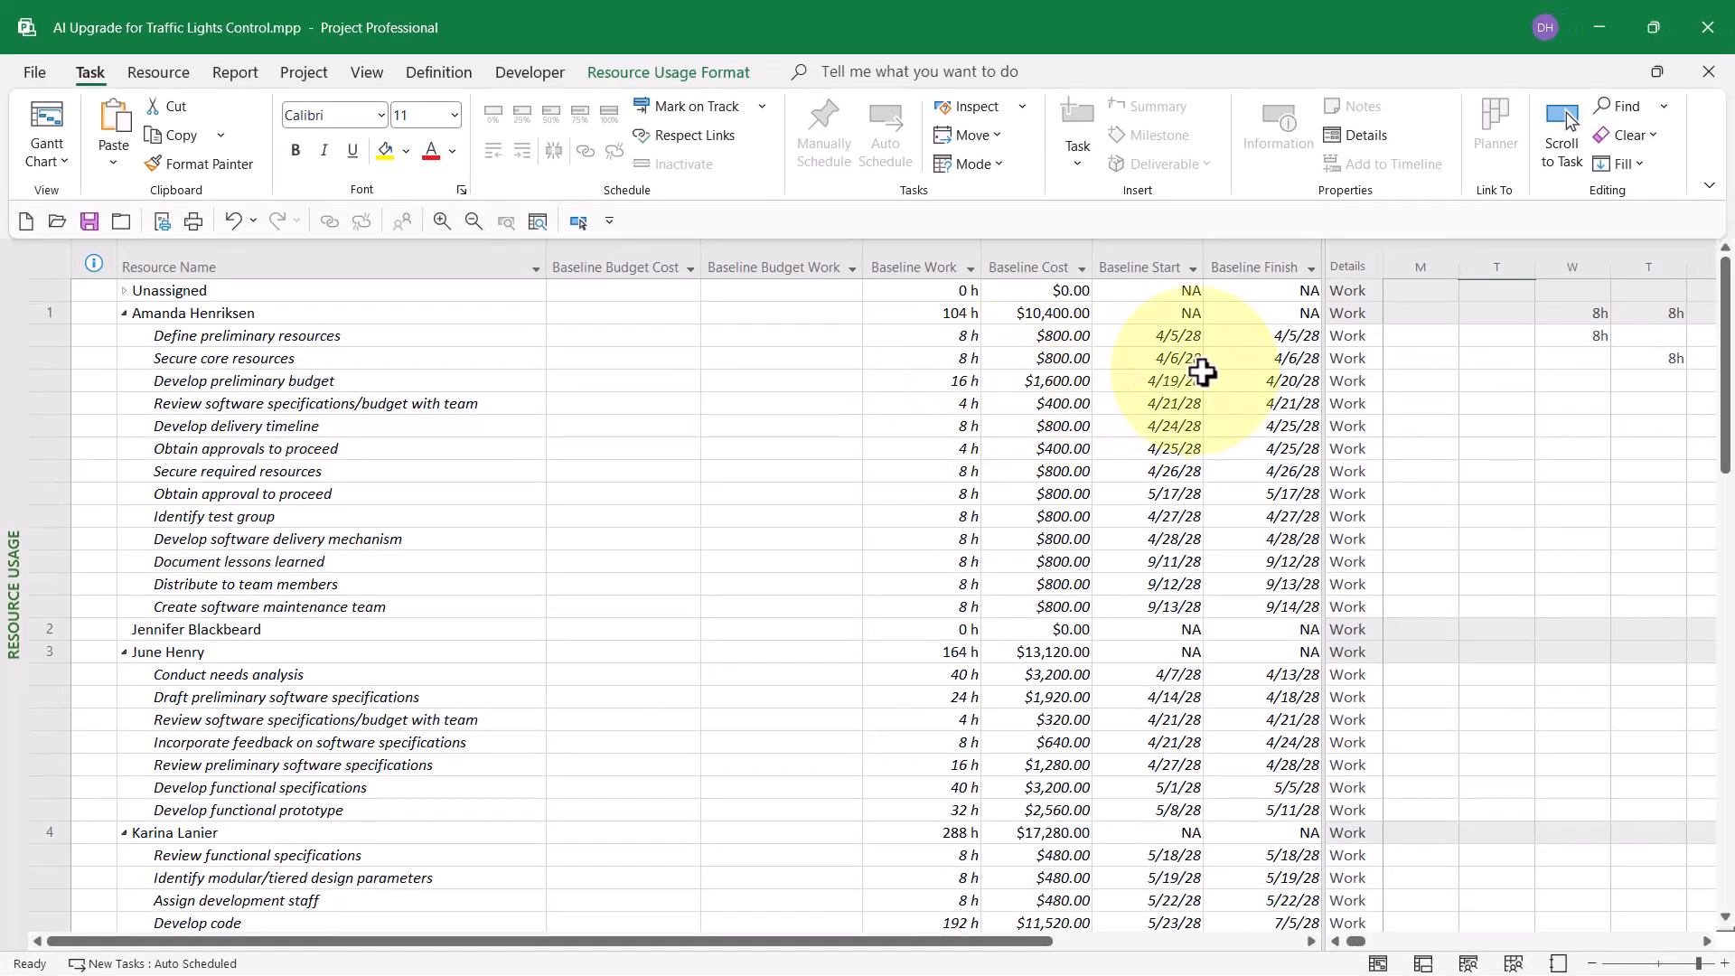
Step: Compare the Baseline Start and Baseline Finish values of the first named resource with those of its first three task assignments
click(1173, 316)
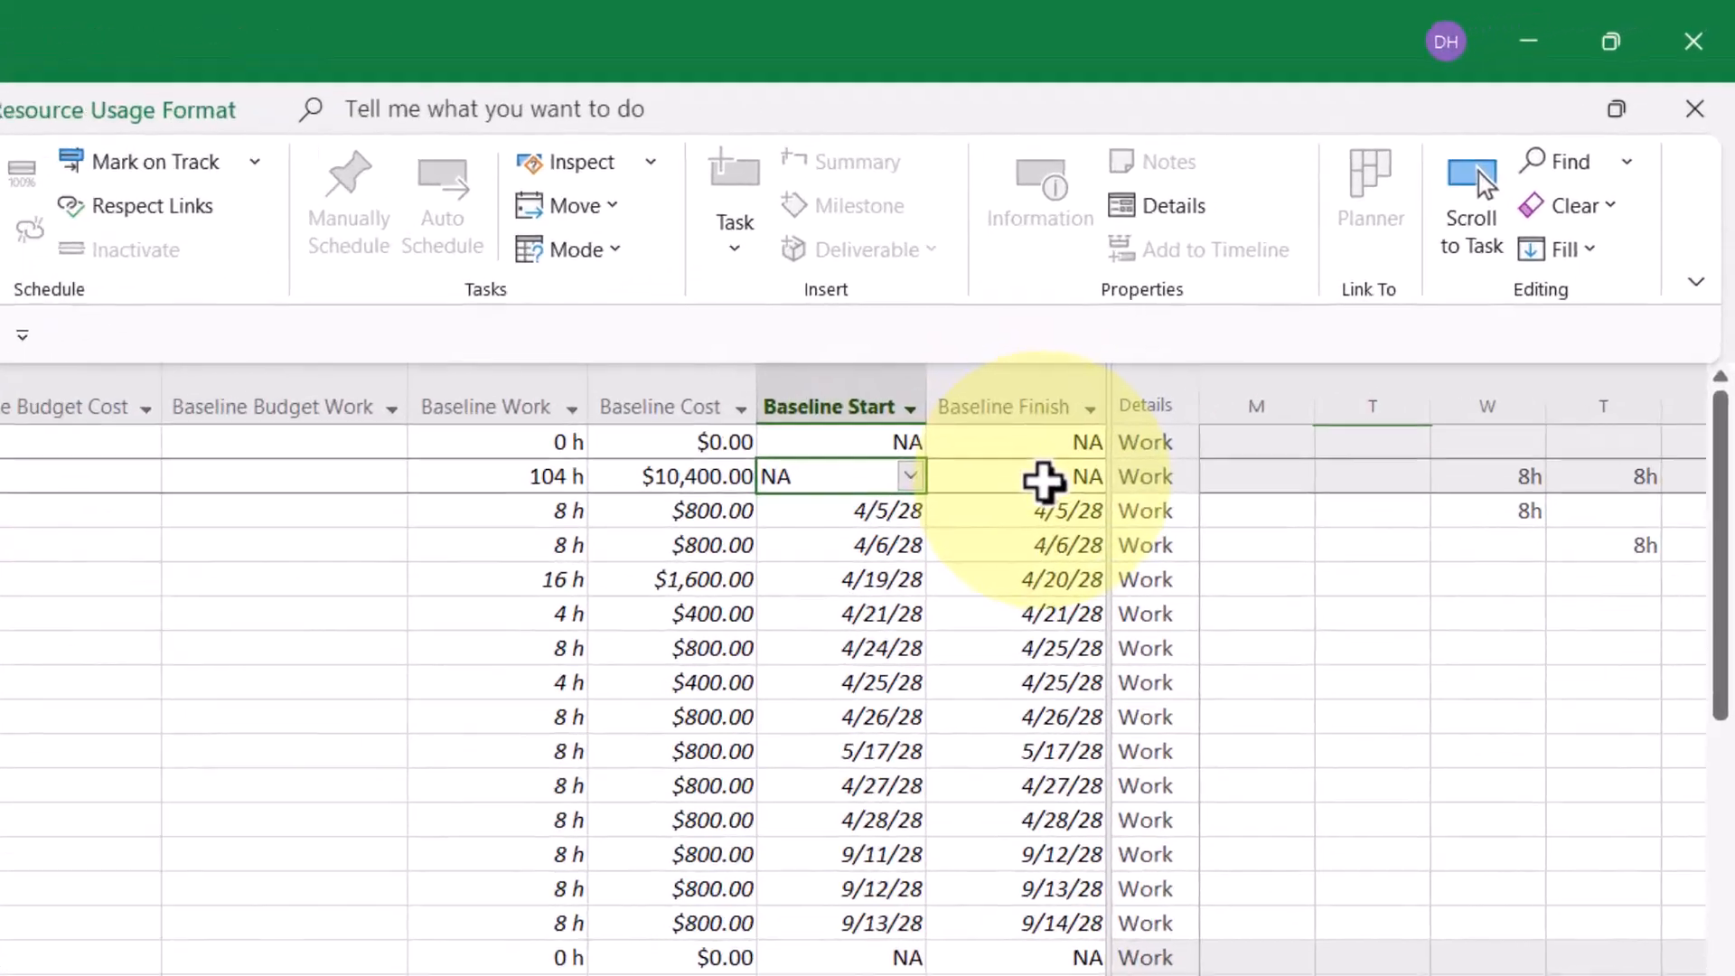
click(1281, 315)
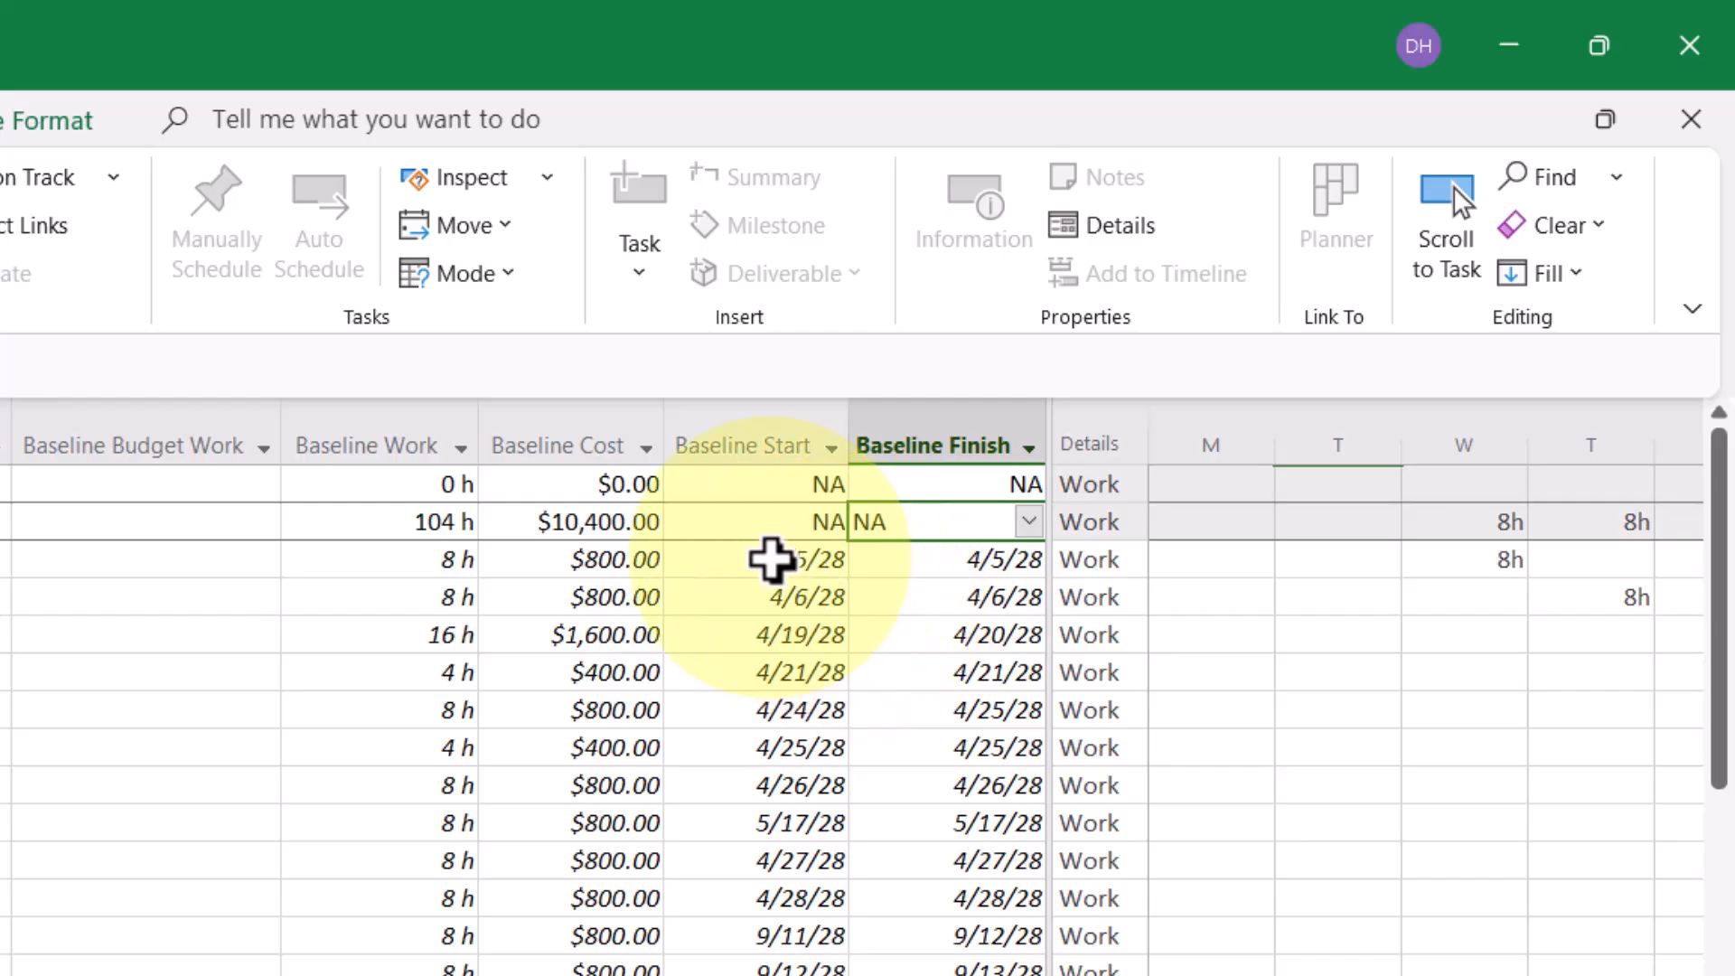
click(772, 561)
click(961, 560)
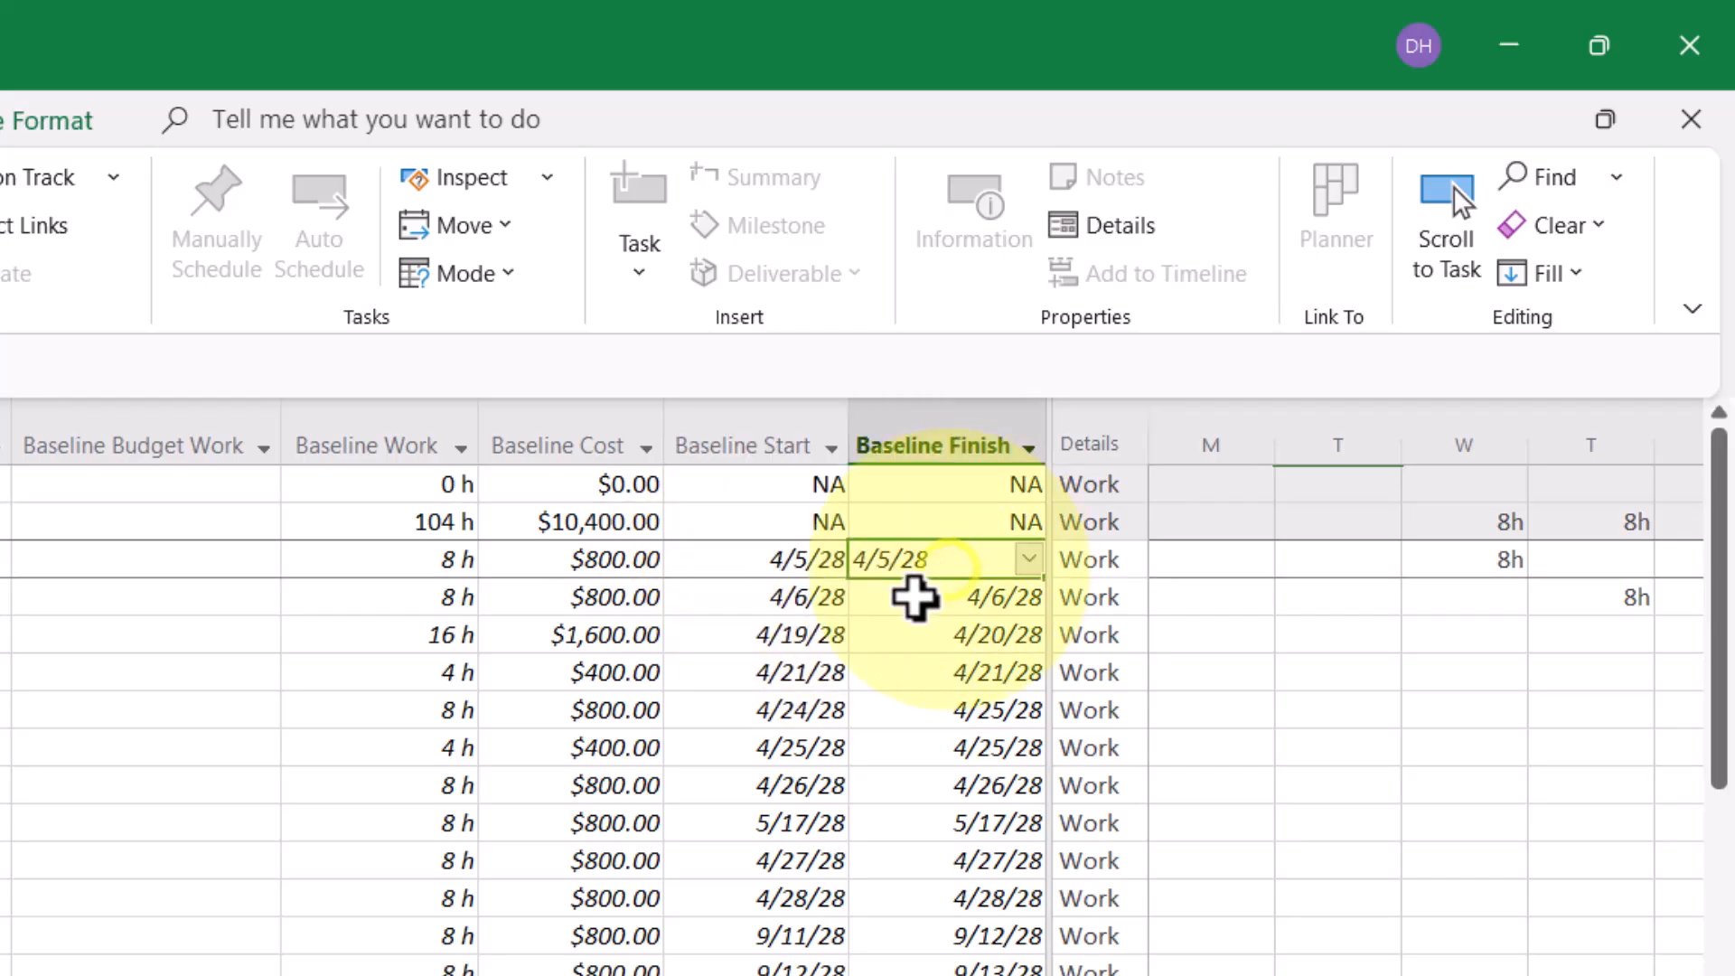
click(831, 612)
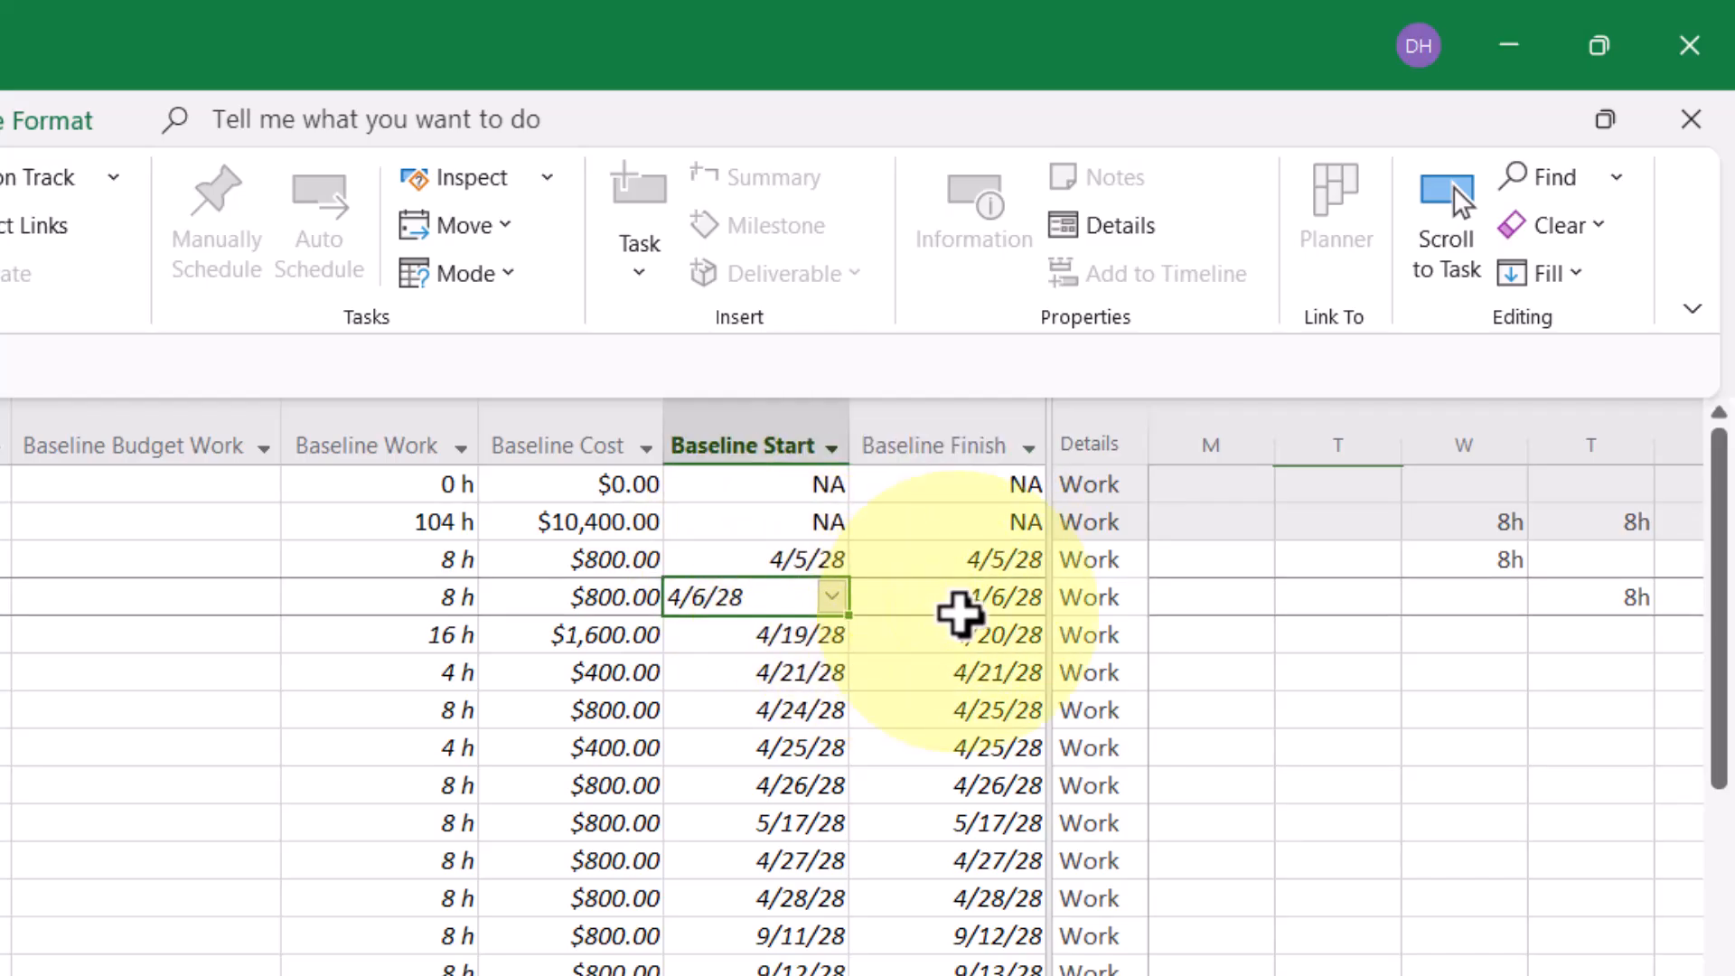
click(960, 613)
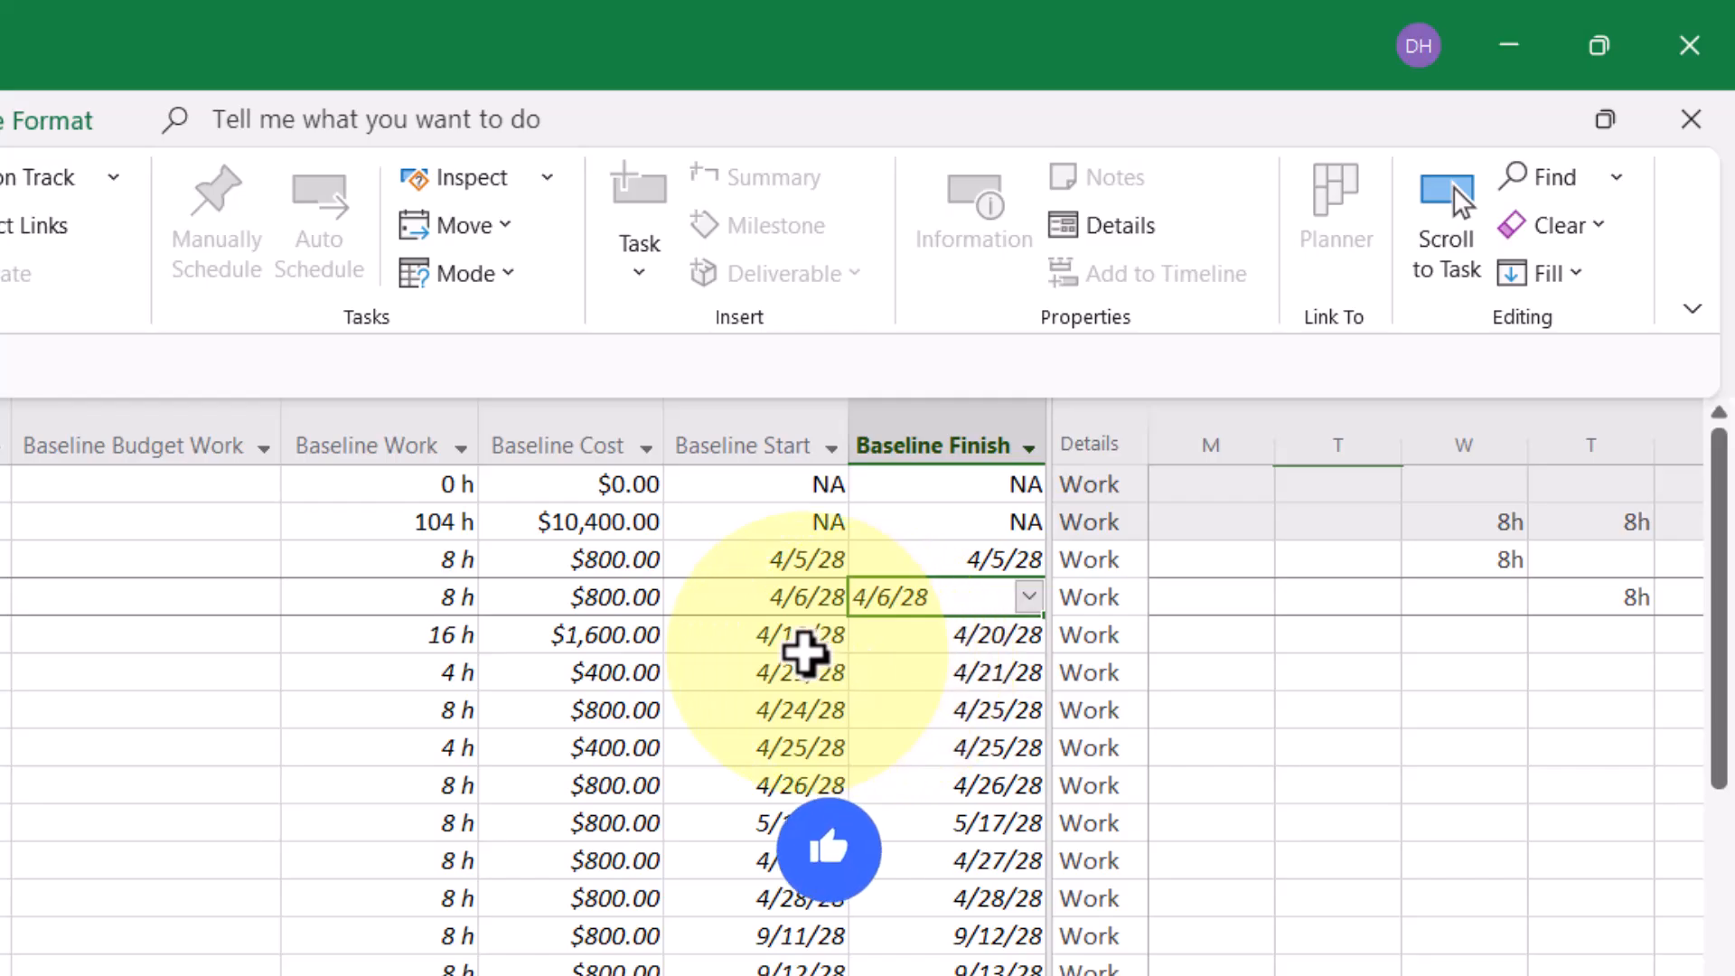
click(808, 643)
click(933, 636)
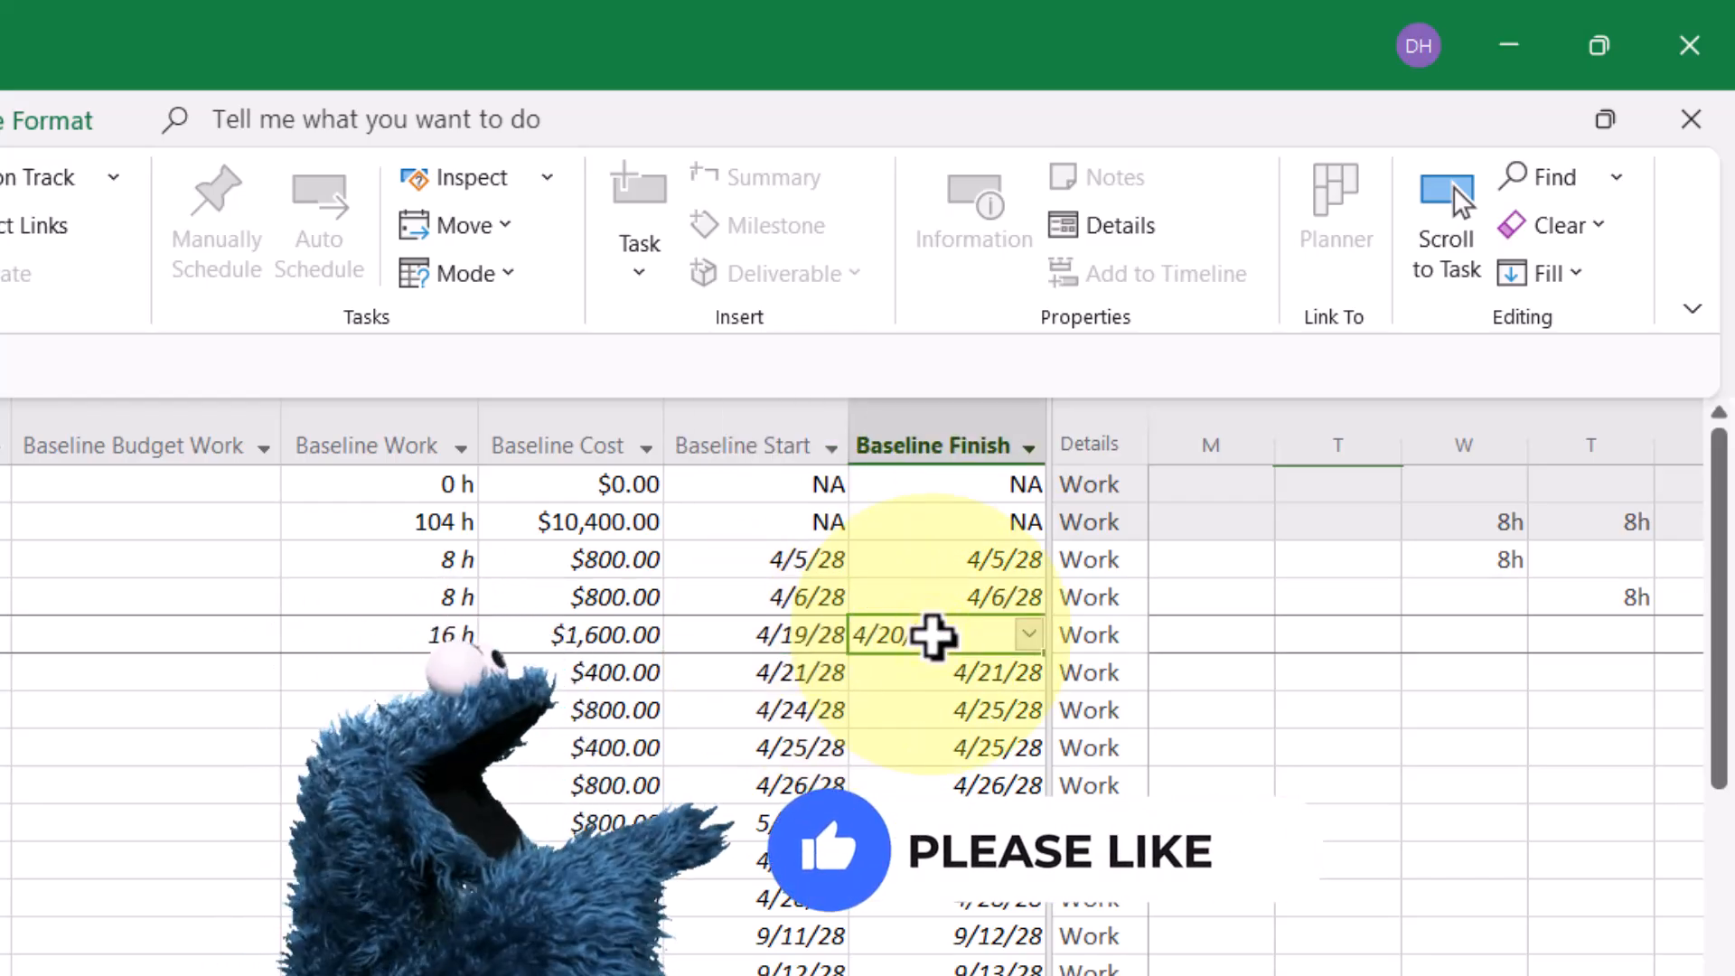